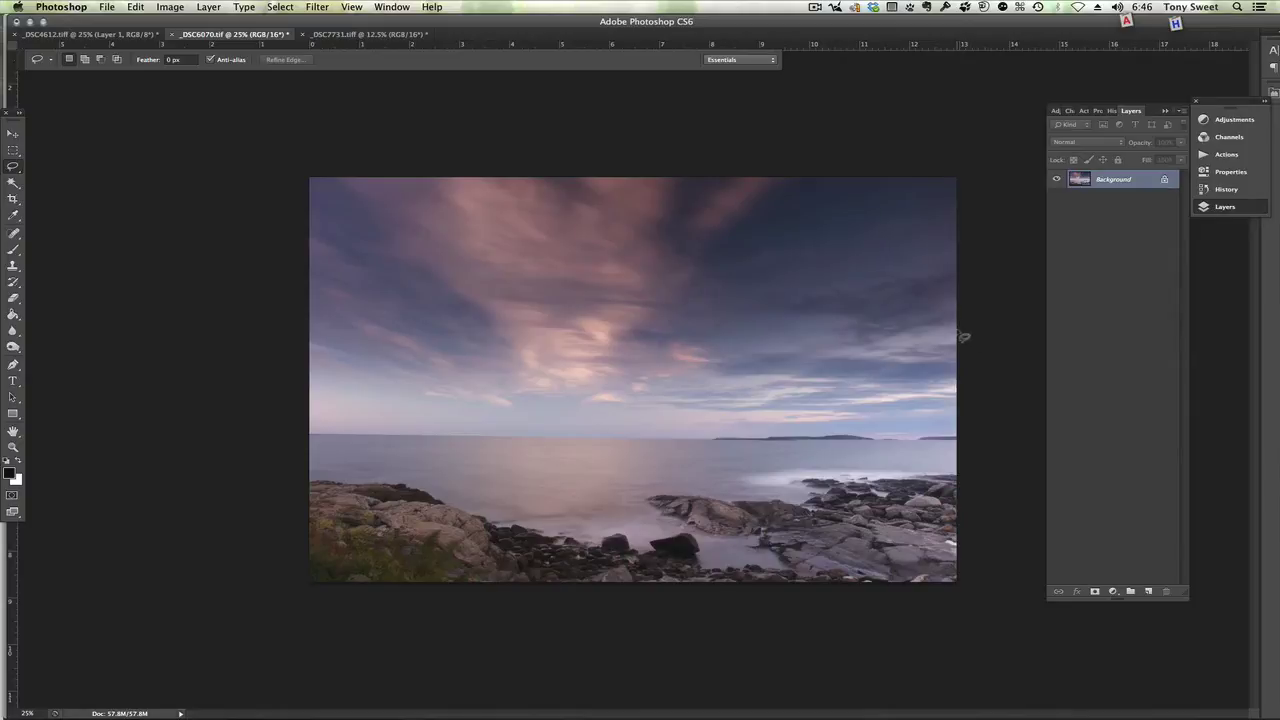
Duplicate the background layer and lasso the sky along the horizon line.
key("super+j")
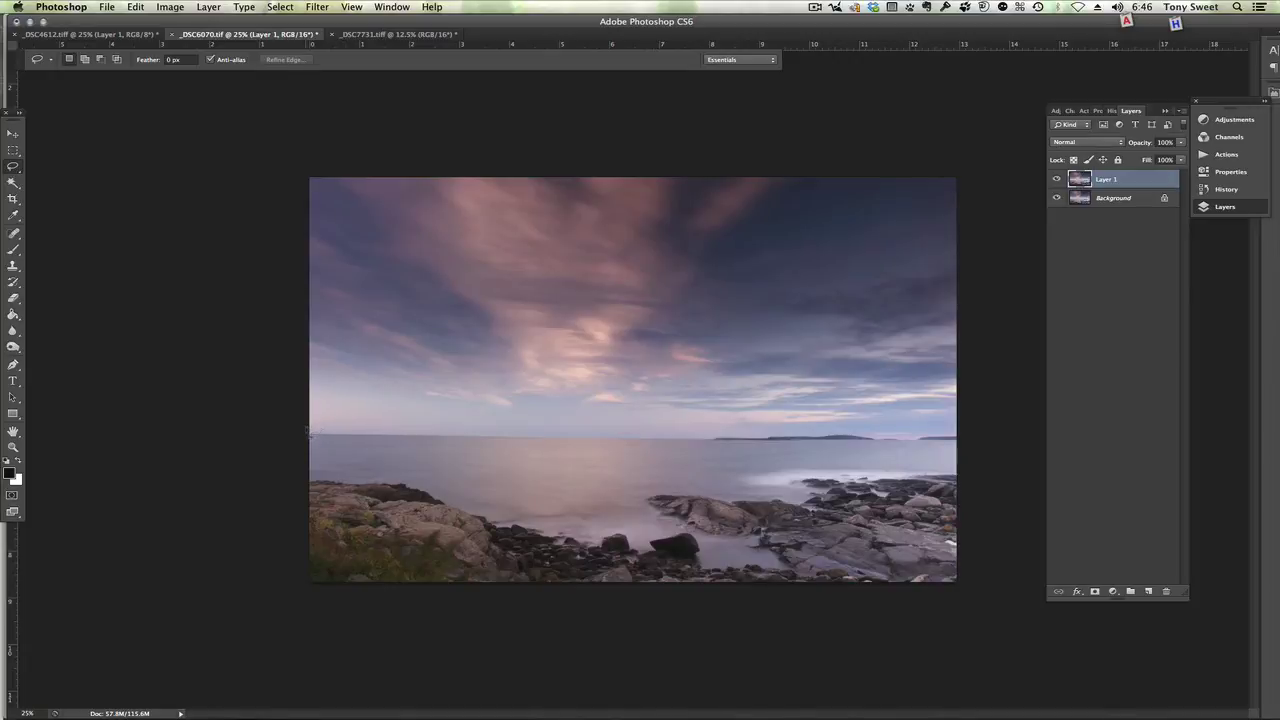
mouse_move(309, 432)
left_mouse_down()
mouse_move(960, 431)
mouse_move(1023, 392)
mouse_move(985, 296)
mouse_move(982, 230)
mouse_move(1006, 176)
mouse_move(919, 143)
mouse_move(705, 121)
mouse_move(362, 108)
mouse_move(249, 132)
mouse_move(218, 201)
mouse_move(239, 383)
mouse_move(238, 418)
left_mouse_up()
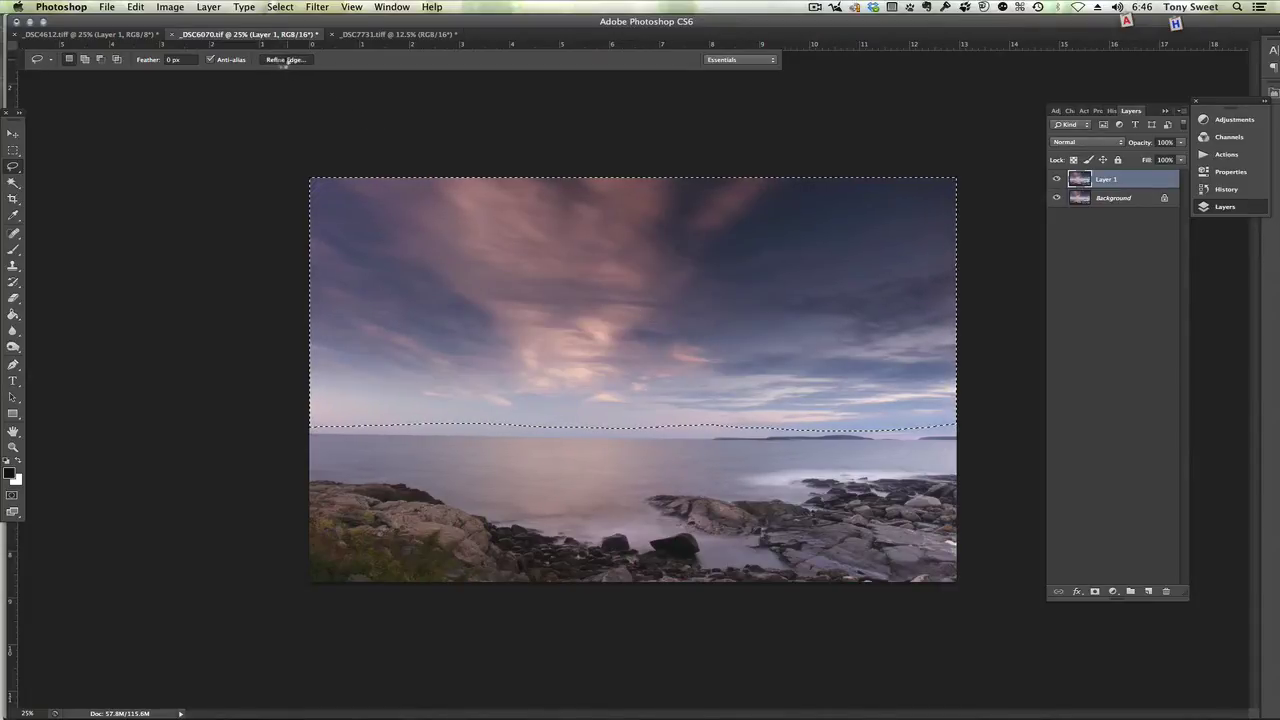
Give the sky selection a 30 px feather in Refine Edge with Remember Settings ticked.
left_click(285, 60)
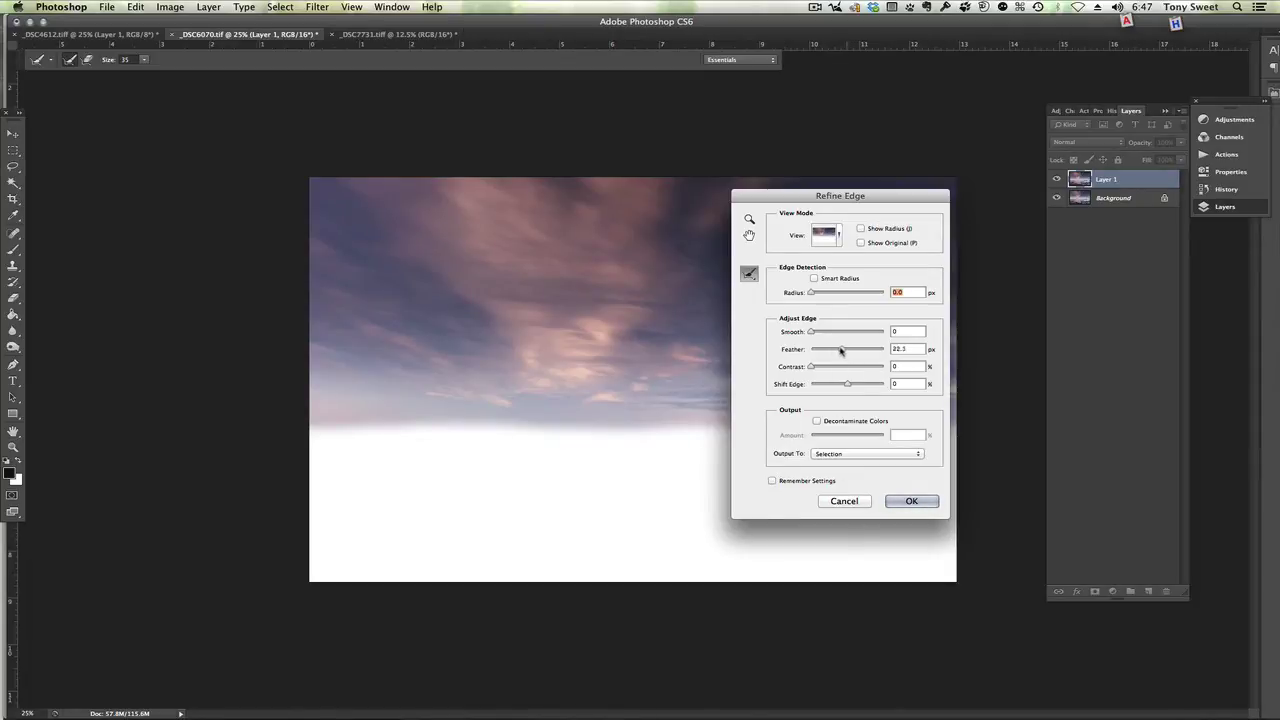
left_click_drag(841, 349, 767, 370)
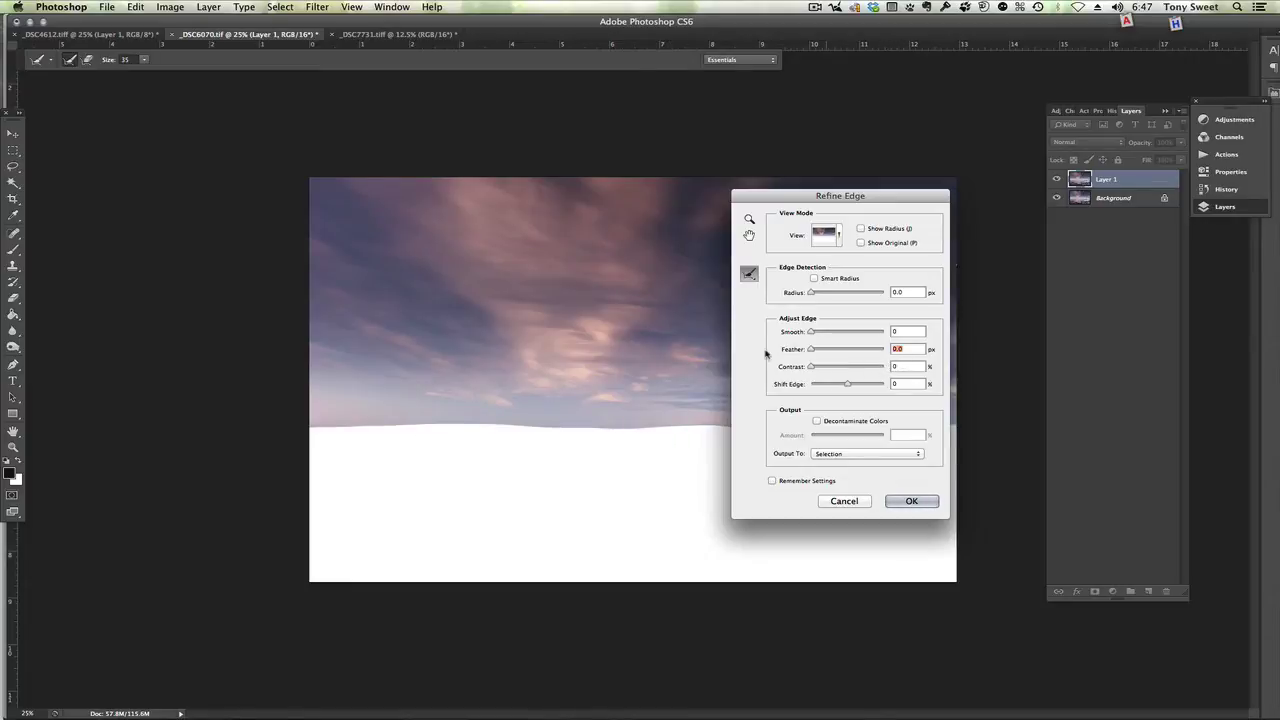
type("30")
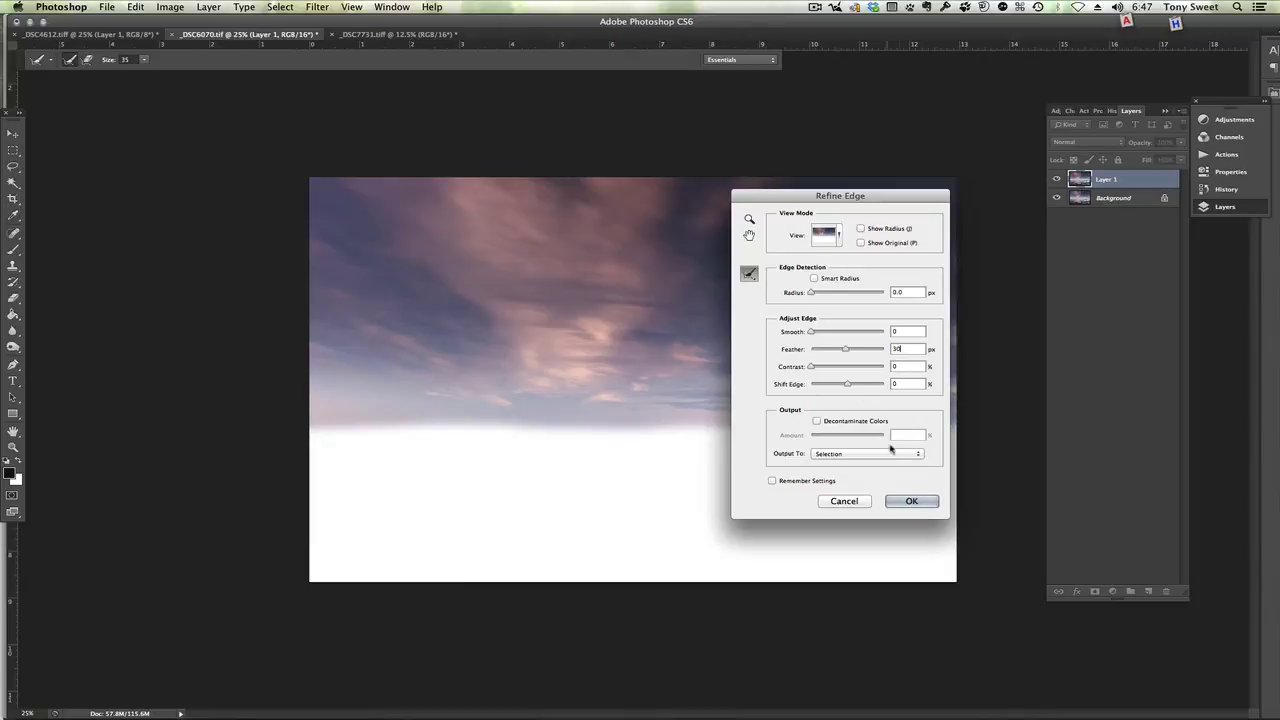
left_click(771, 481)
left_click(911, 501)
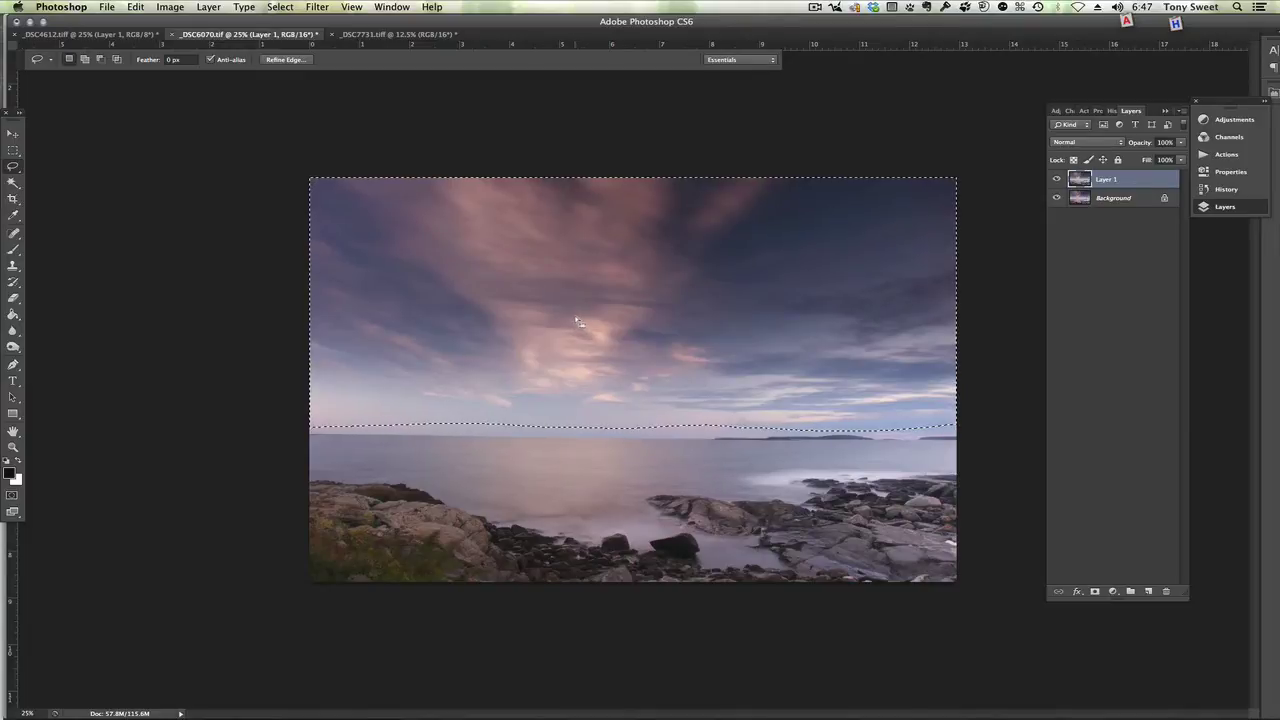
Apply a Zoom radial blur of amount 40 at Best quality, centred low, to the sky.
left_click(317, 8)
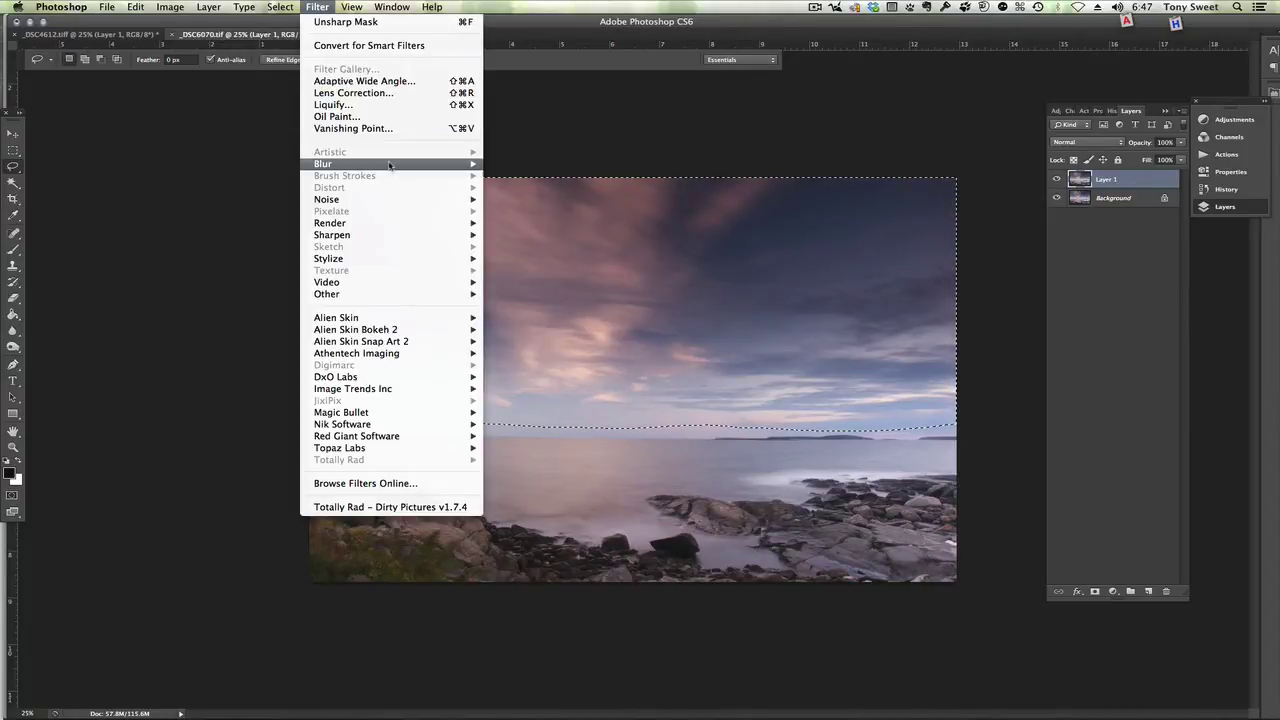
mouse_move(392, 166)
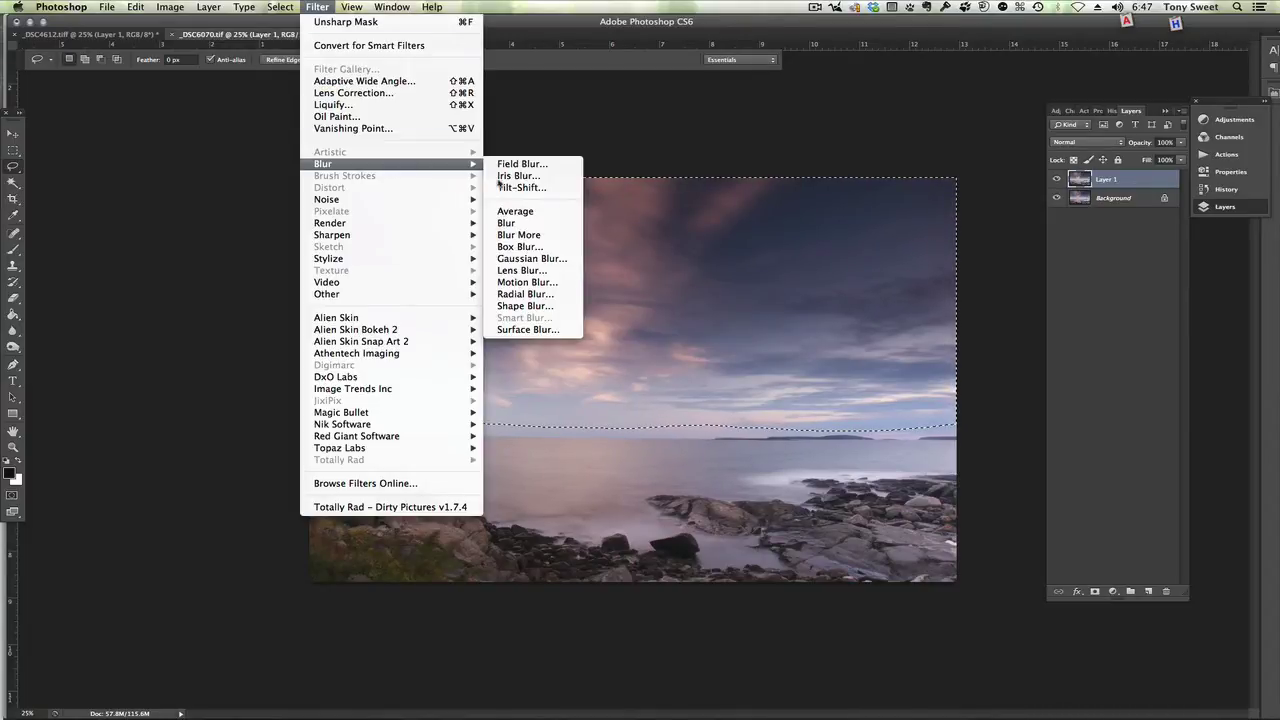
left_click(522, 294)
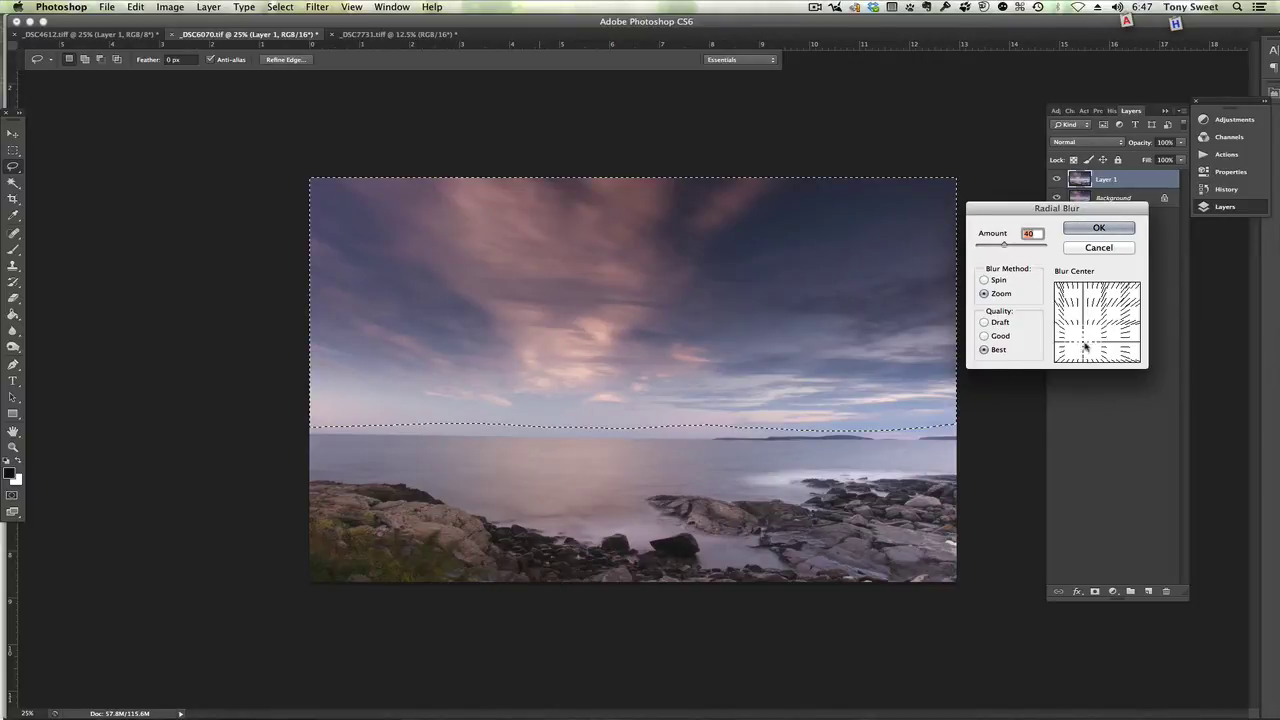
left_click_drag(1086, 345, 1084, 348)
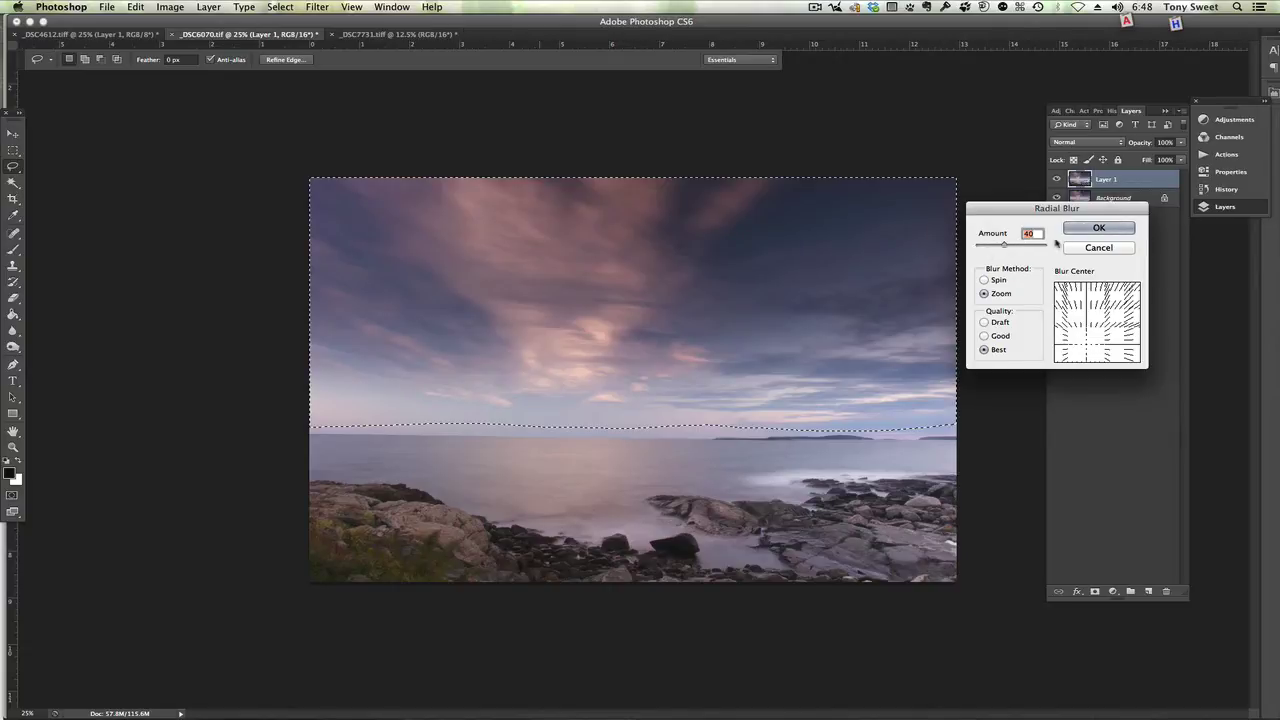
left_click(1098, 228)
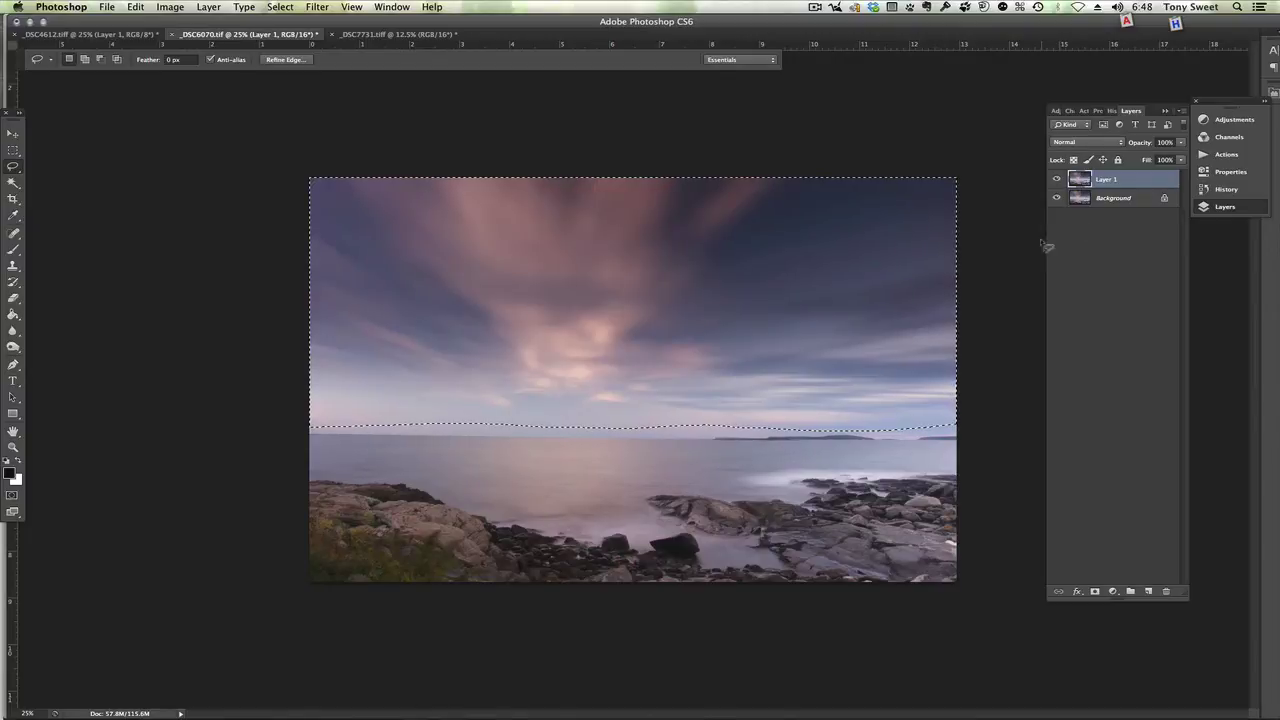
Deselect, compare the blurred layer with the original, and merge it down into Background.
key("super+d")
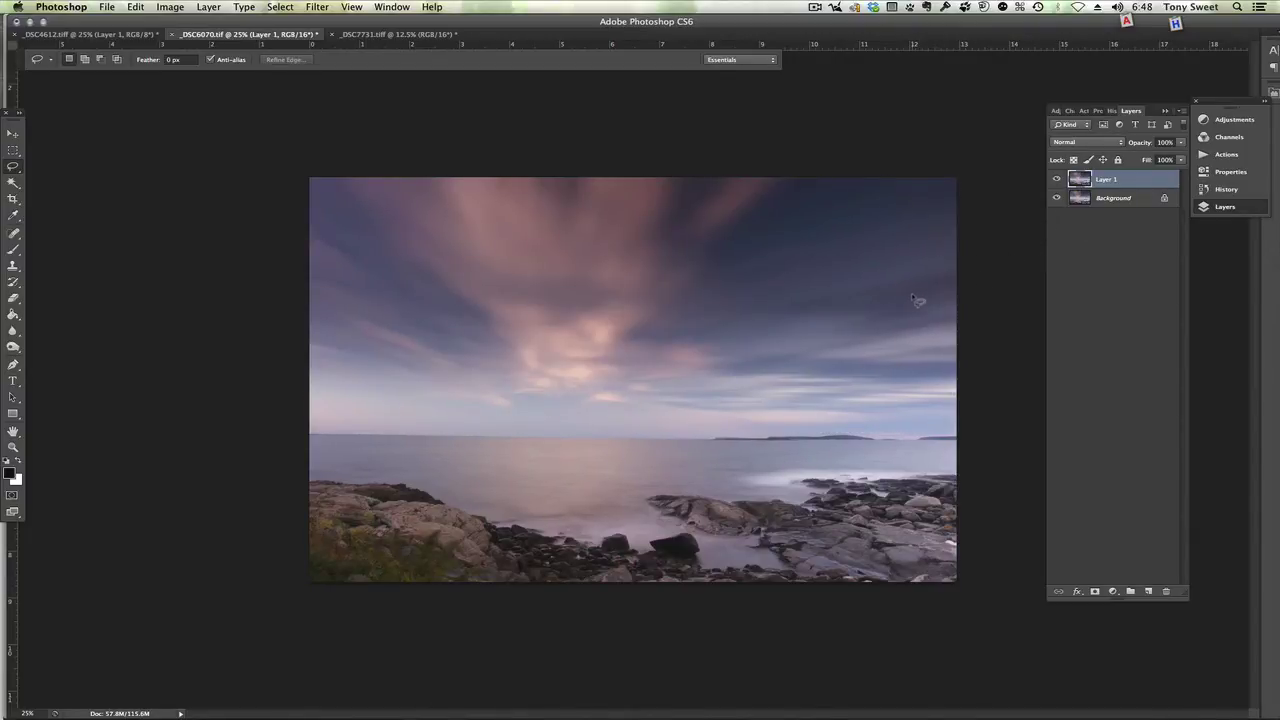
left_click(1058, 181)
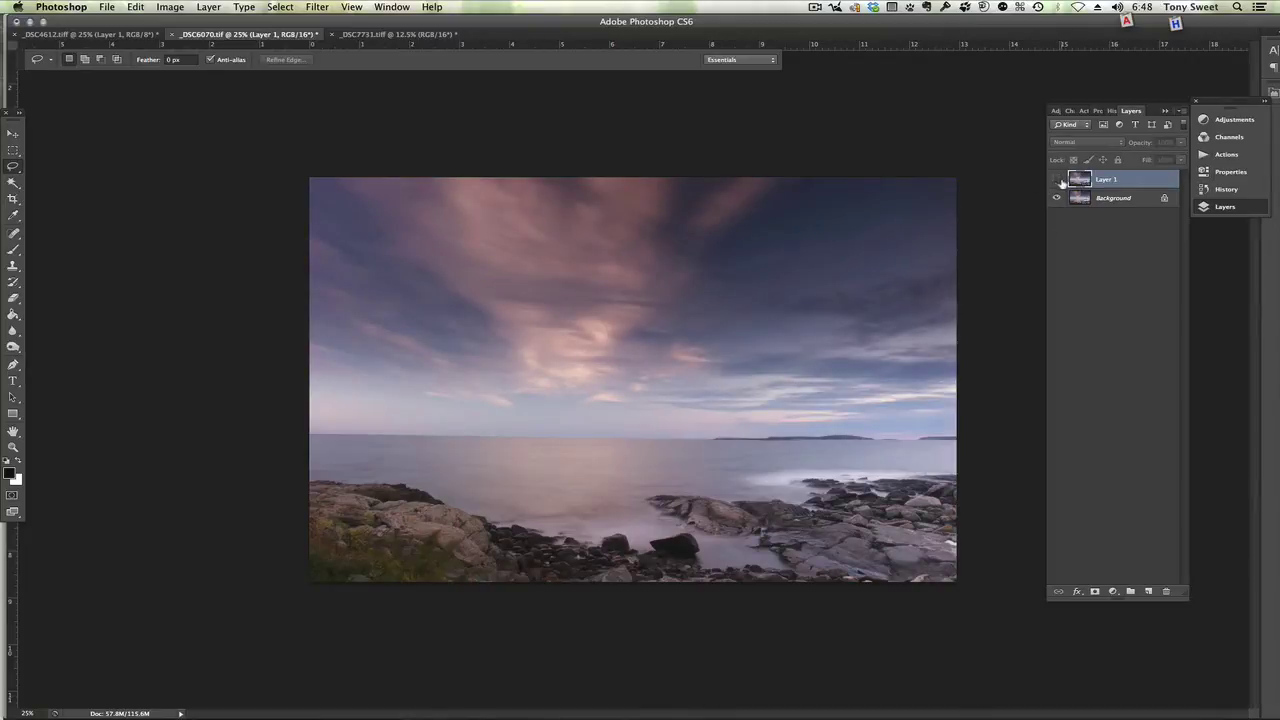
left_click(1057, 181)
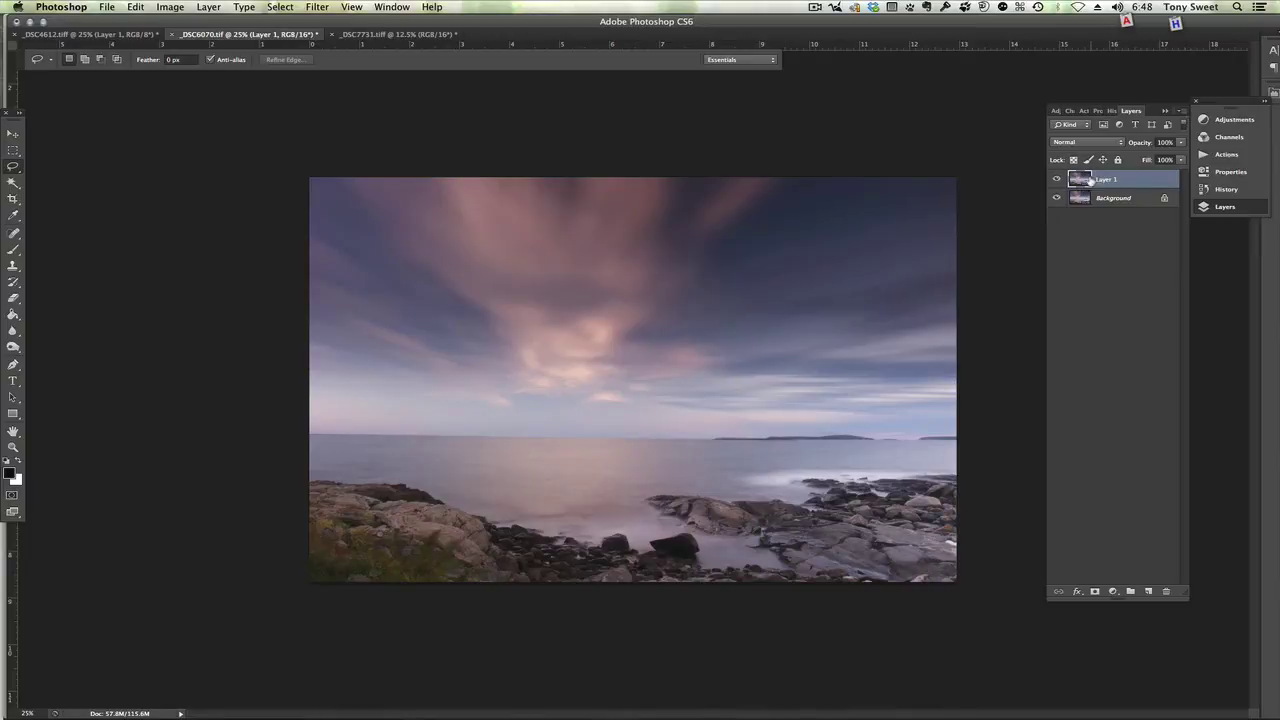
left_click(1183, 111)
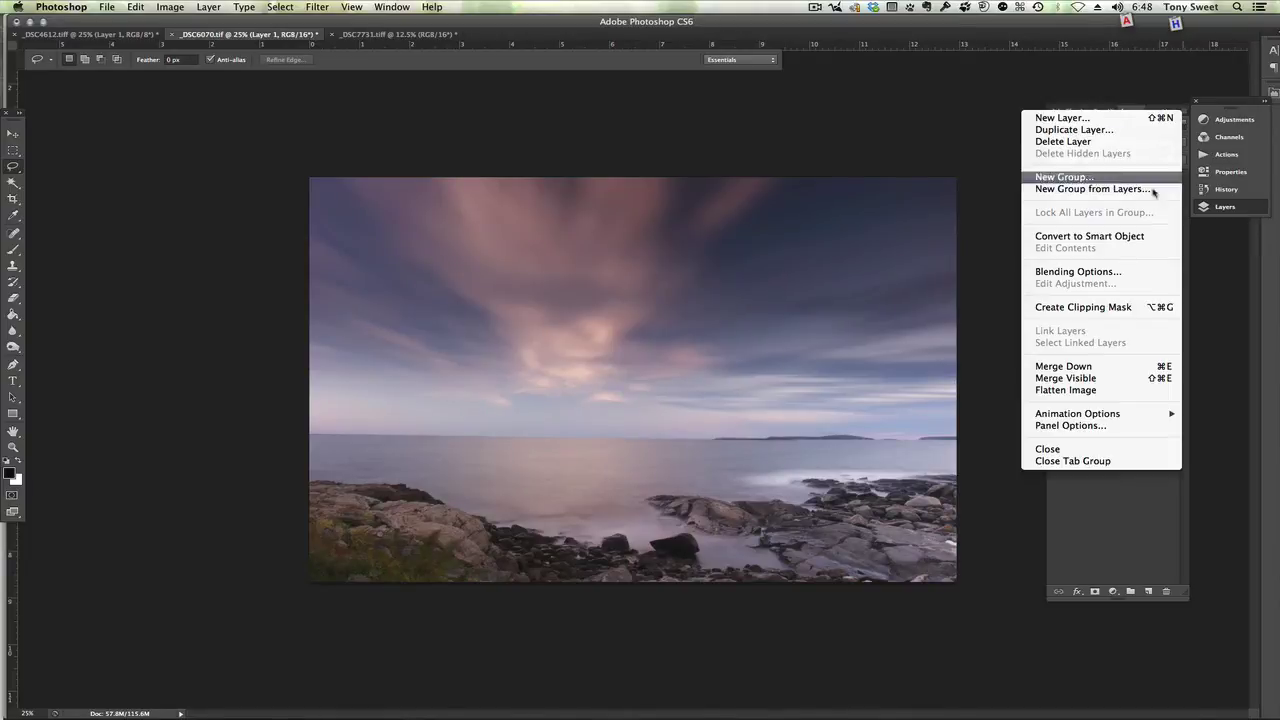
key("Escape")
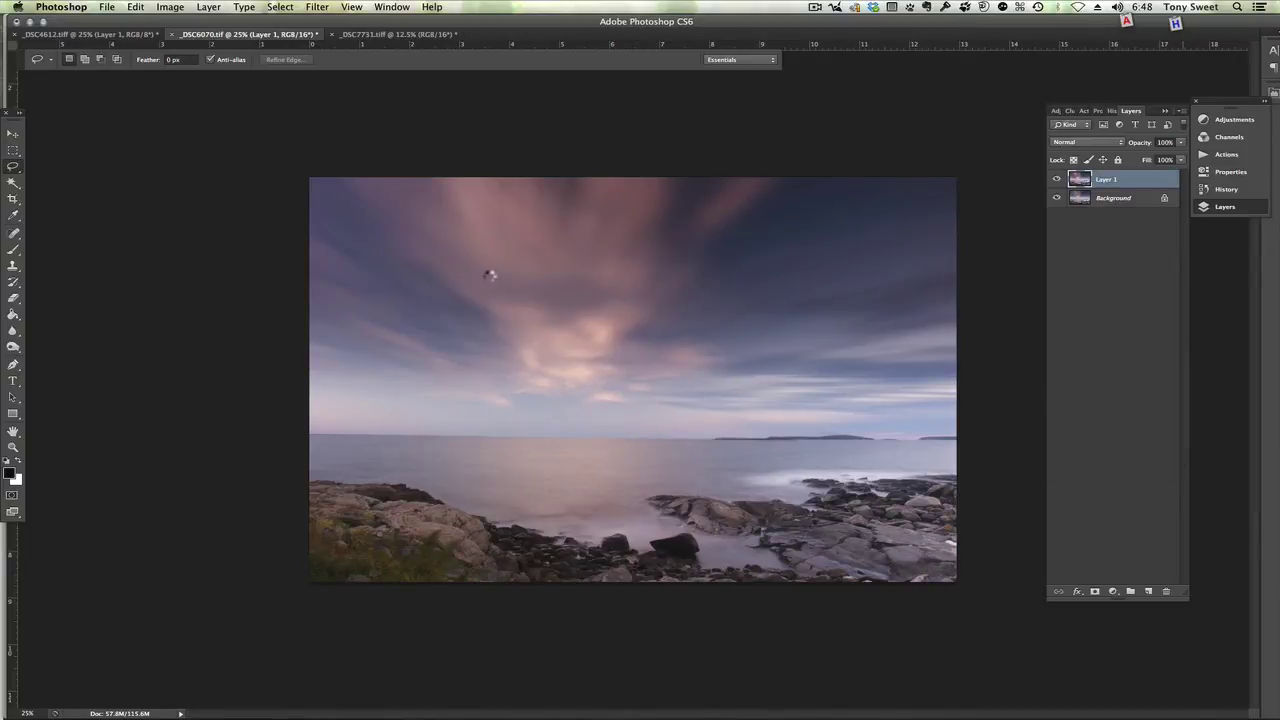
key("super+e")
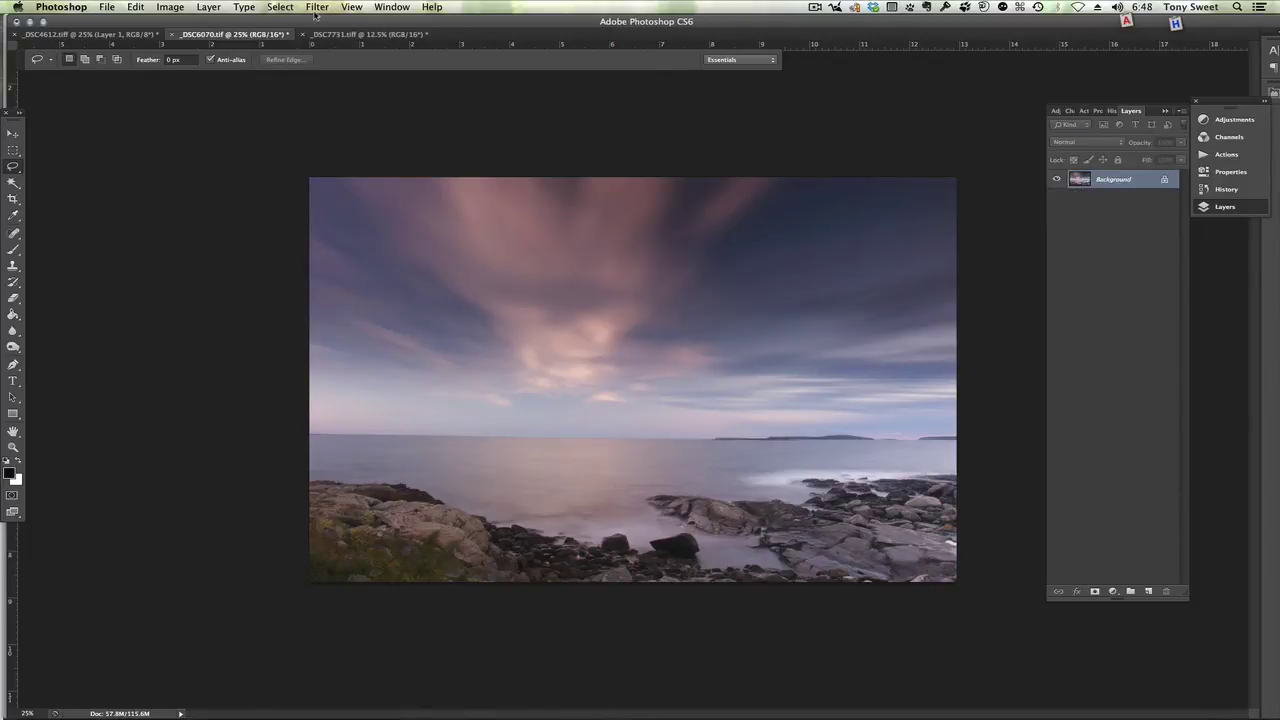
Launch Silver Efex Pro 2 on the image from the Nik Software filters.
left_click(315, 7)
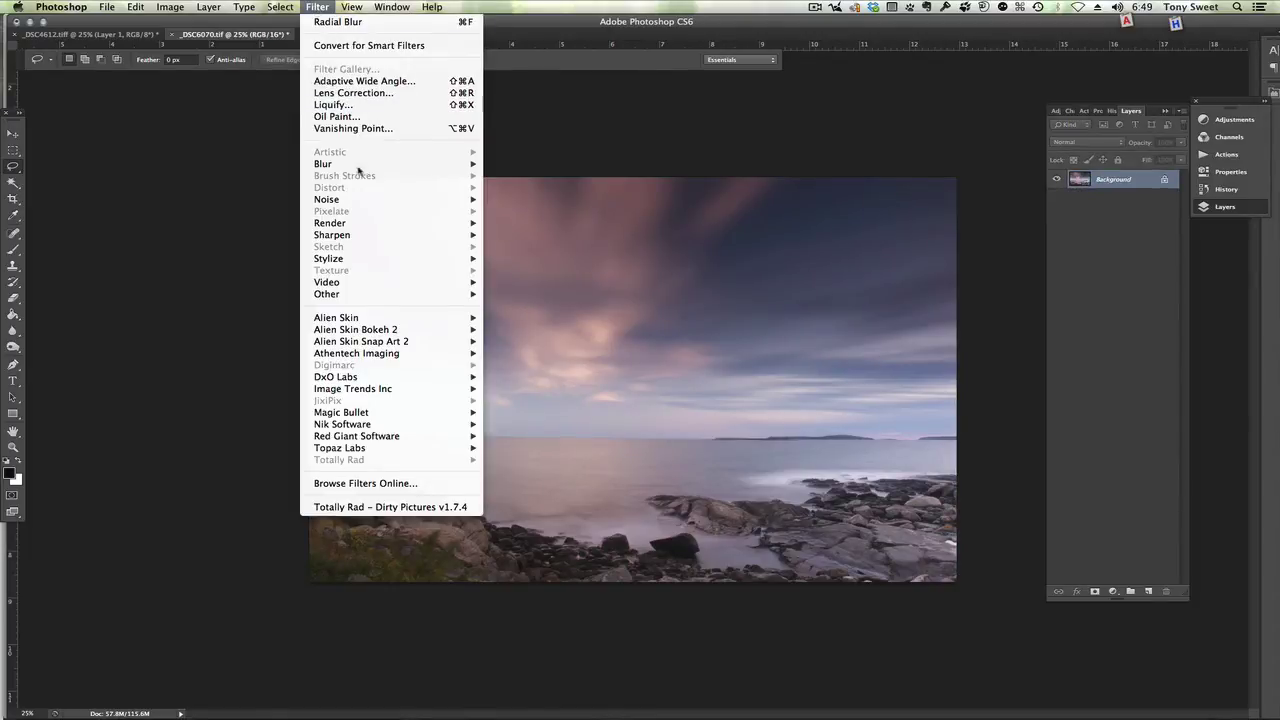
mouse_move(401, 426)
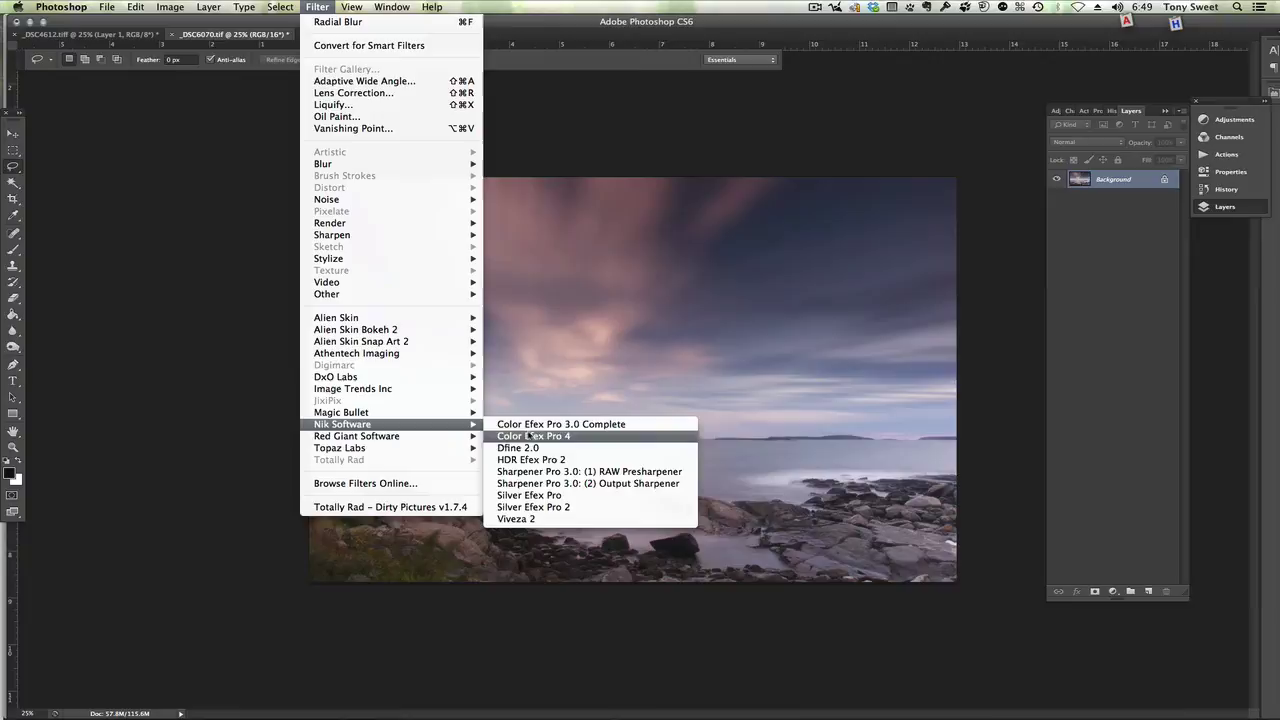
left_click(571, 506)
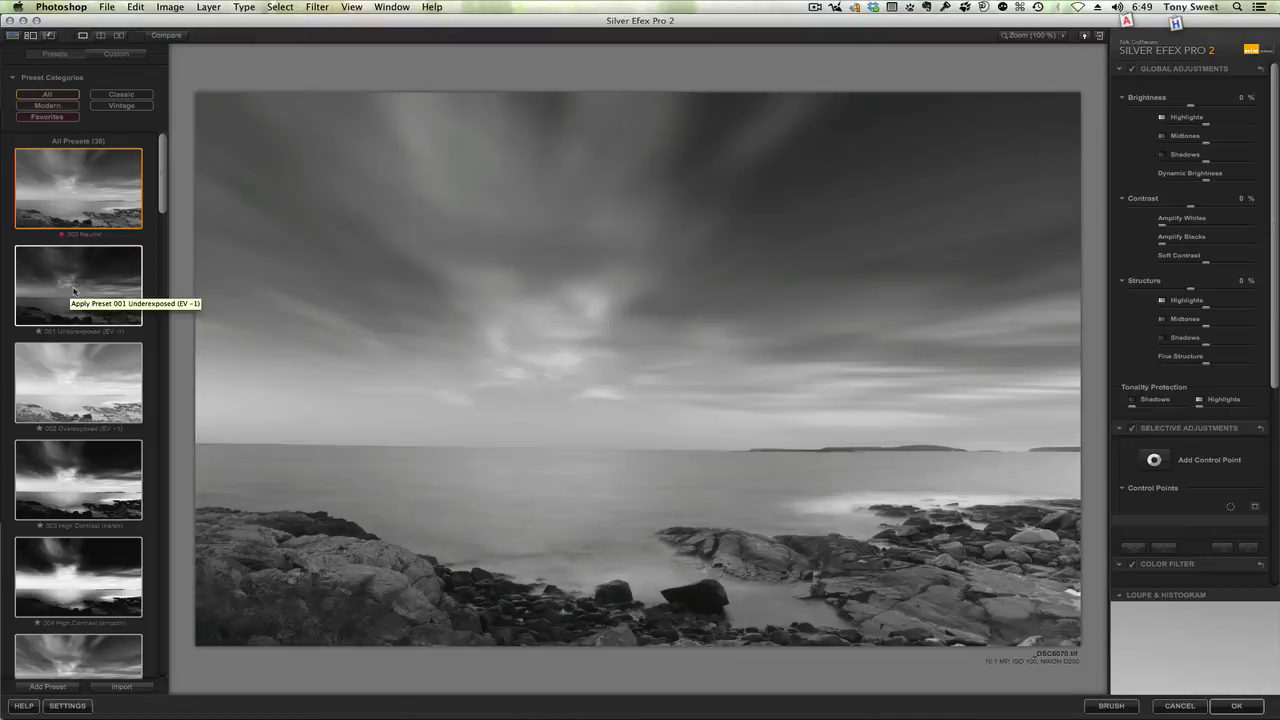
Compare the 001 Underexposed and 004 High Contrast (smooth) presets, settling on 001 Underexposed.
left_click(77, 292)
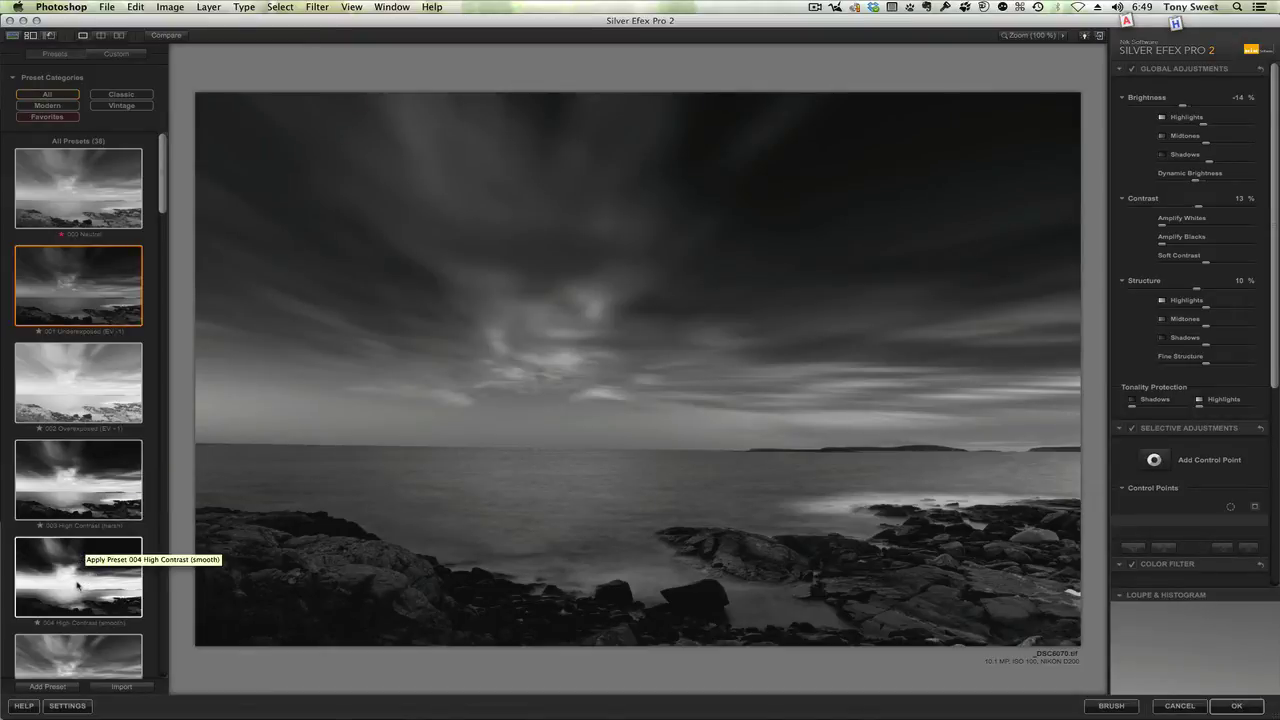
left_click(78, 584)
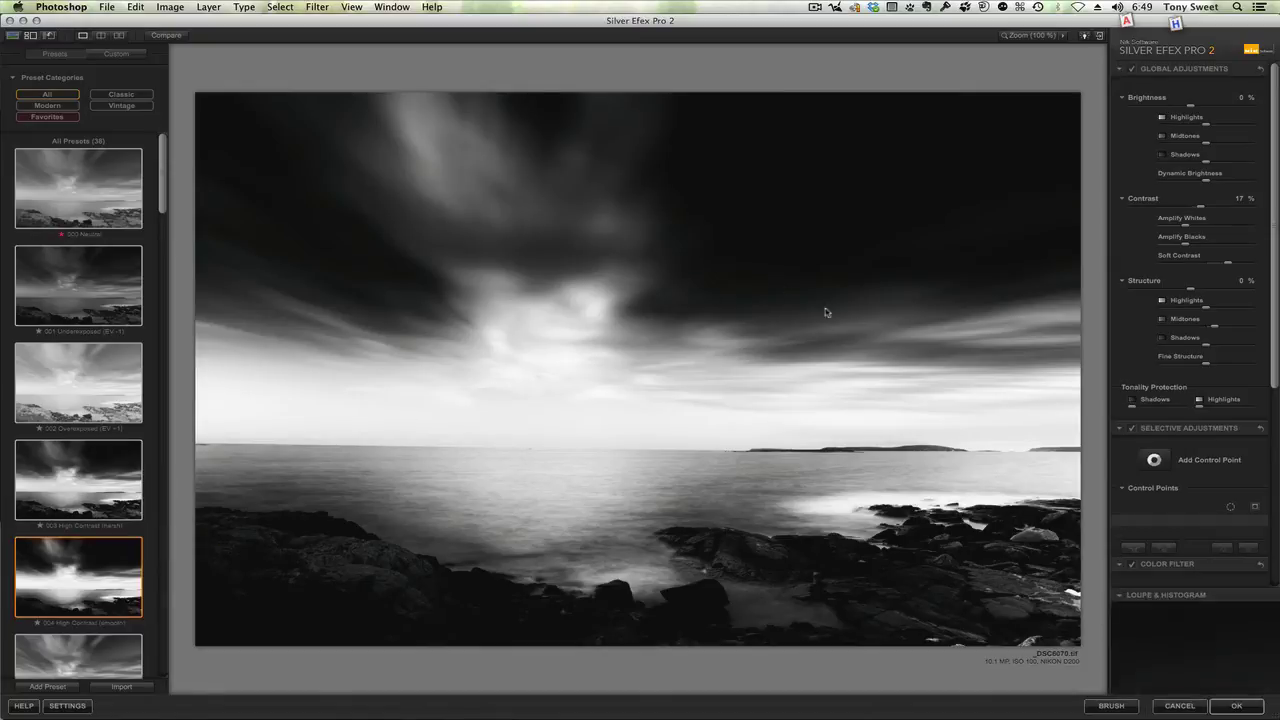
left_click(78, 298)
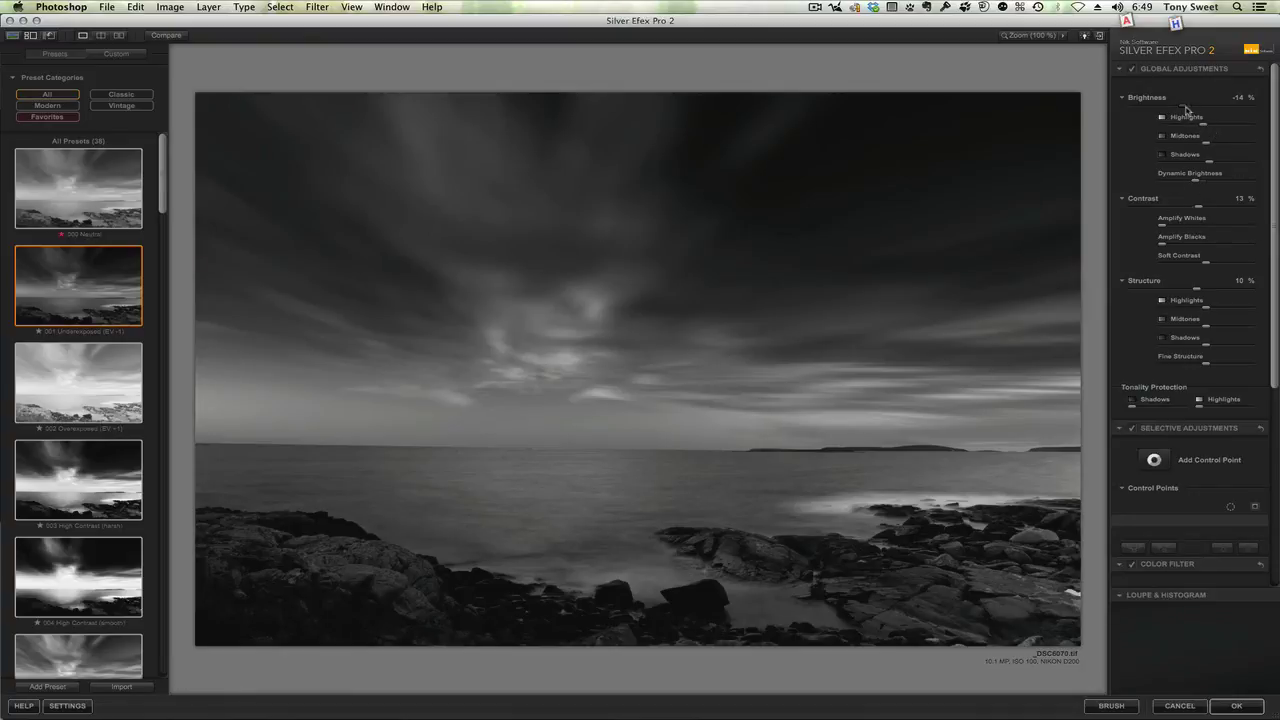
Set global Brightness to -1% and Contrast to 36%.
left_click_drag(1183, 108, 1193, 110)
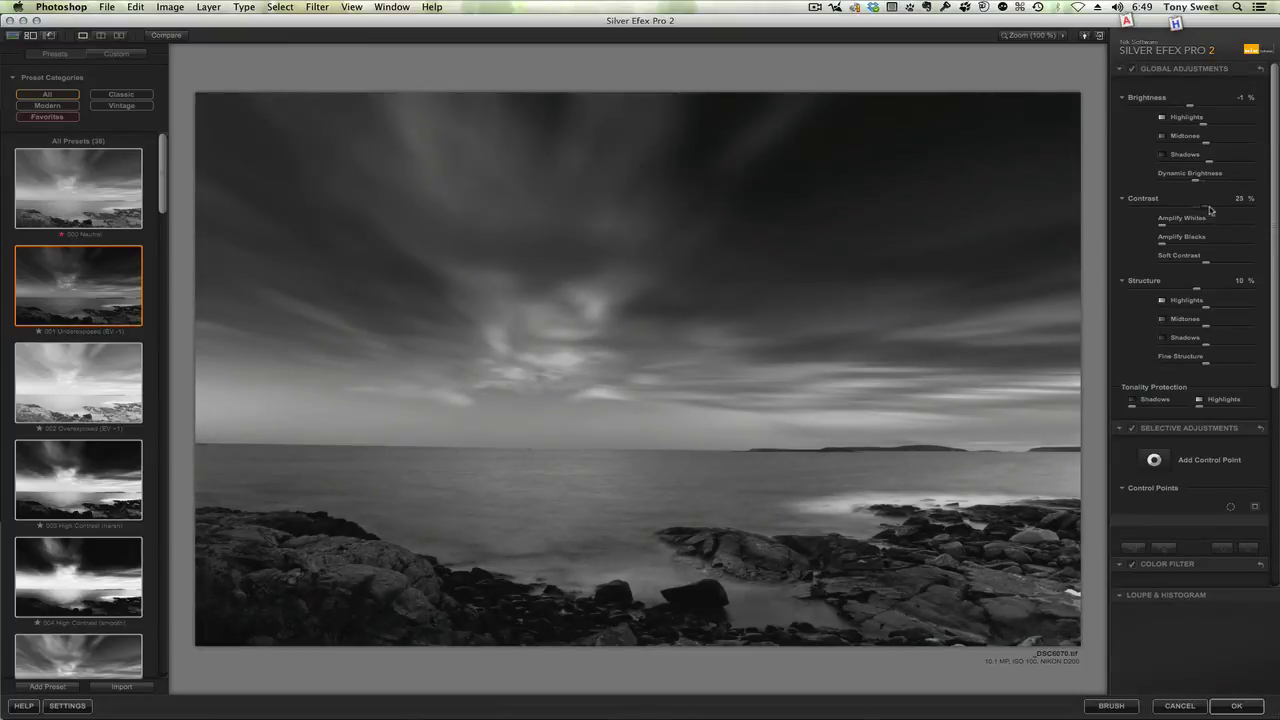
left_click_drag(1209, 210, 1183, 231)
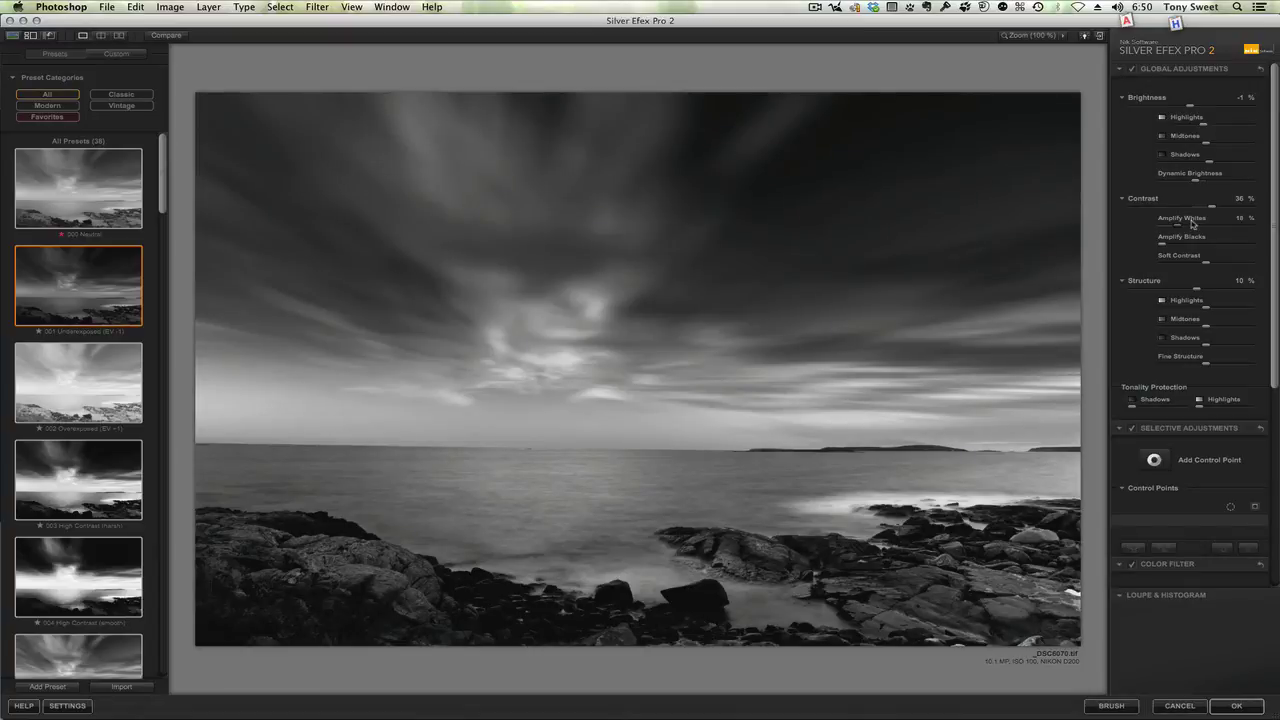
Place a 34% brightness control point on the central foreground rocks and copy it left and right.
left_click(1155, 460)
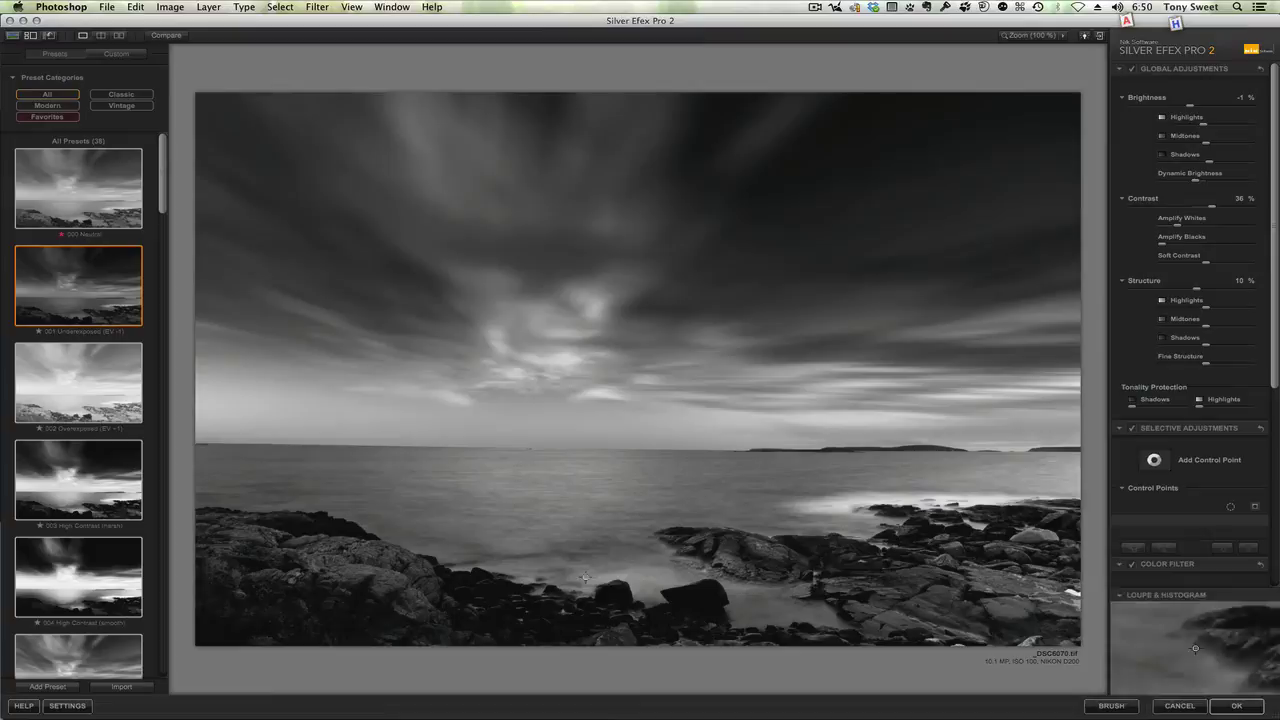
left_click(538, 617)
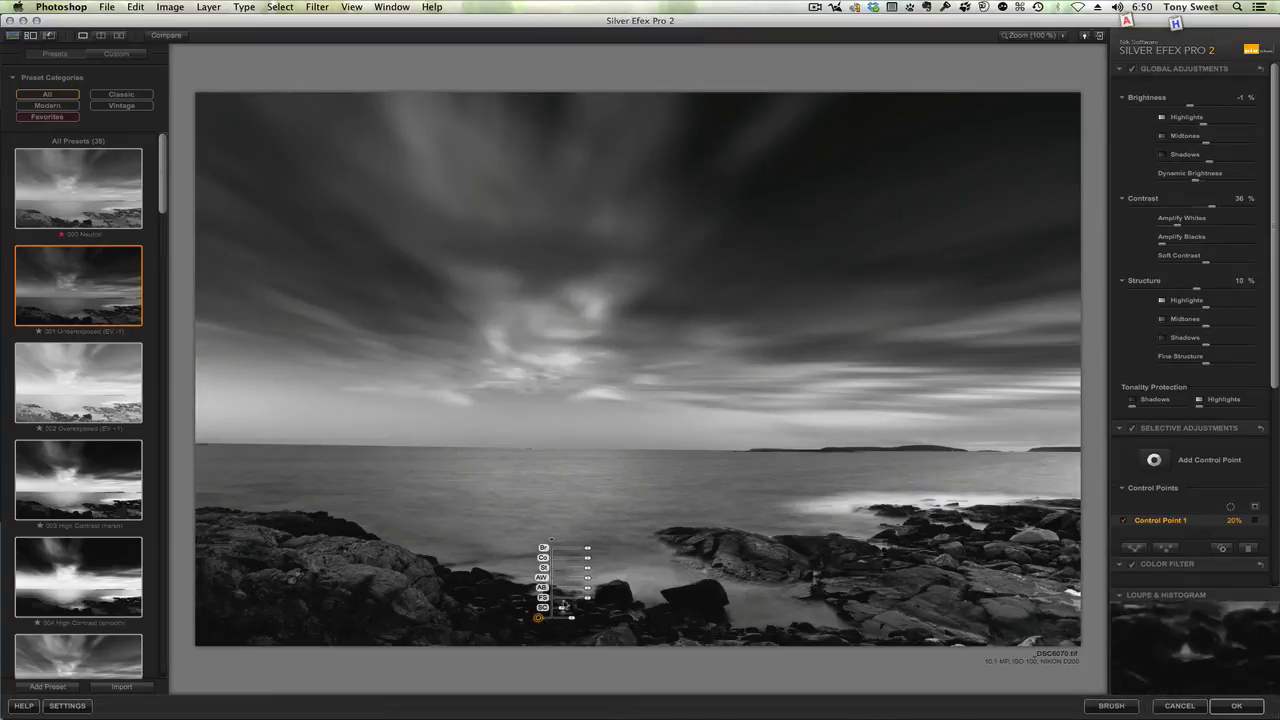
left_click_drag(587, 552, 597, 547)
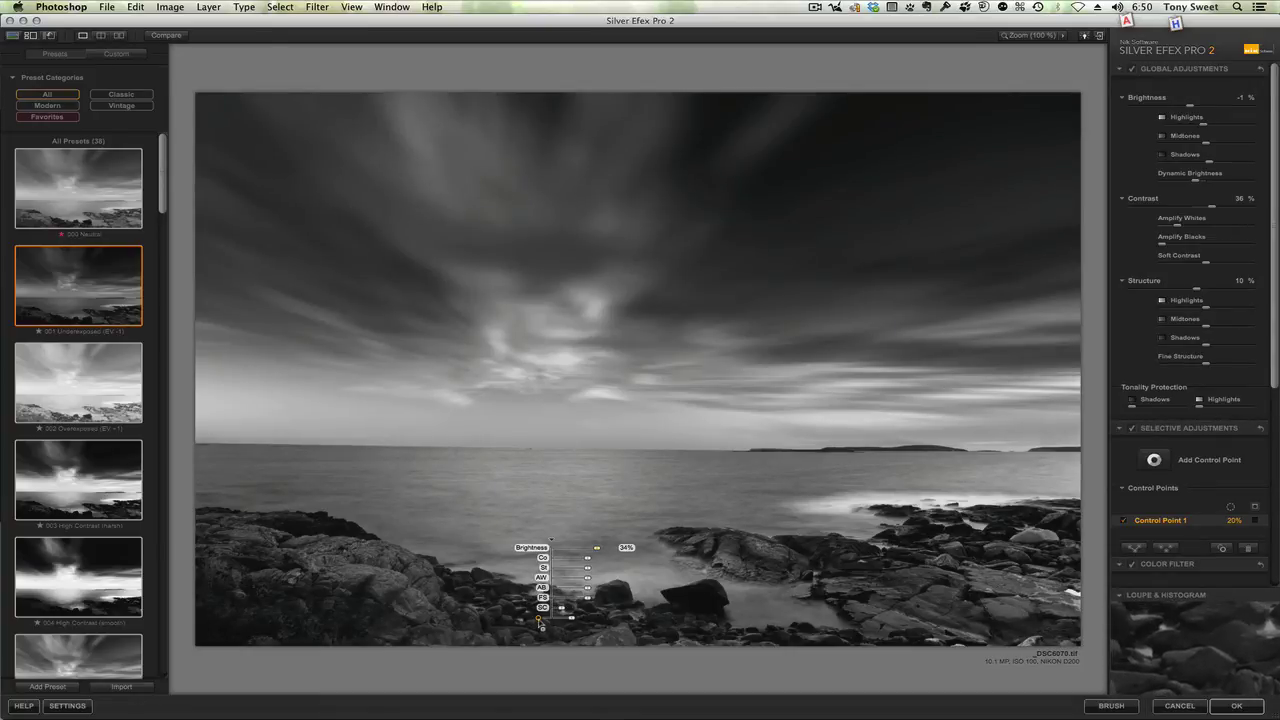
left_click_drag(540, 622, 263, 580)
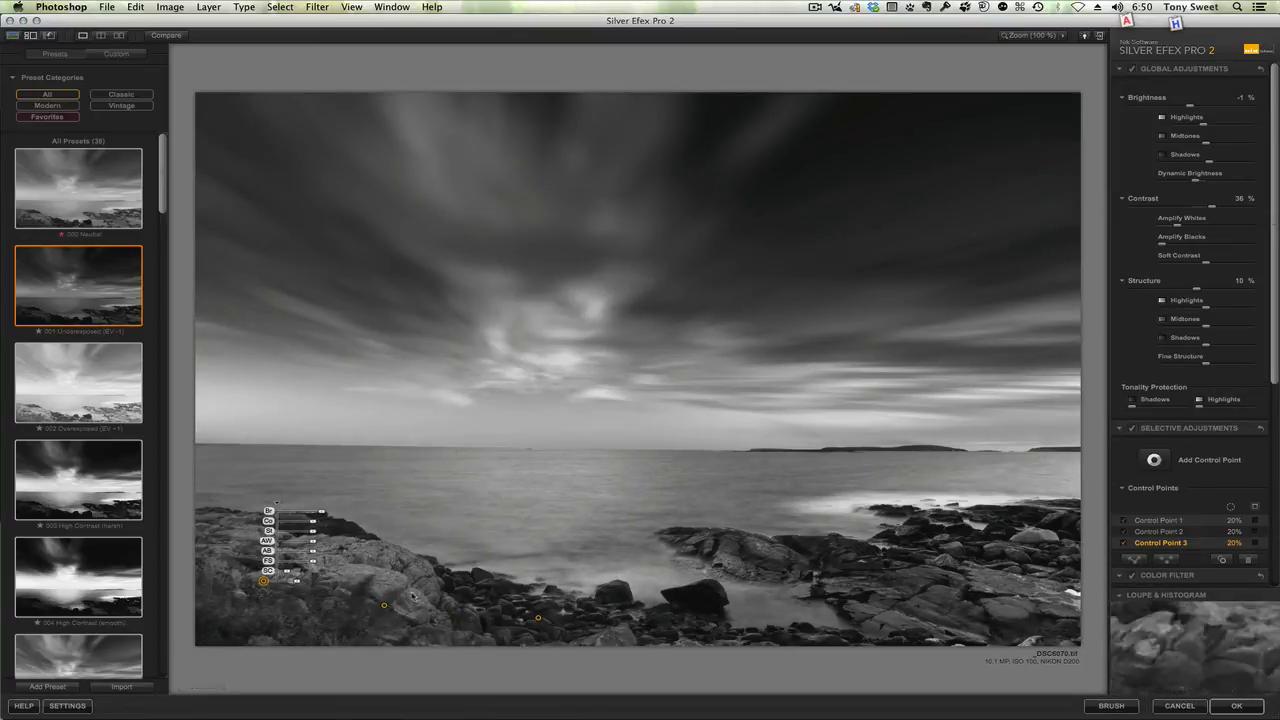
left_click_drag(540, 622, 1037, 548)
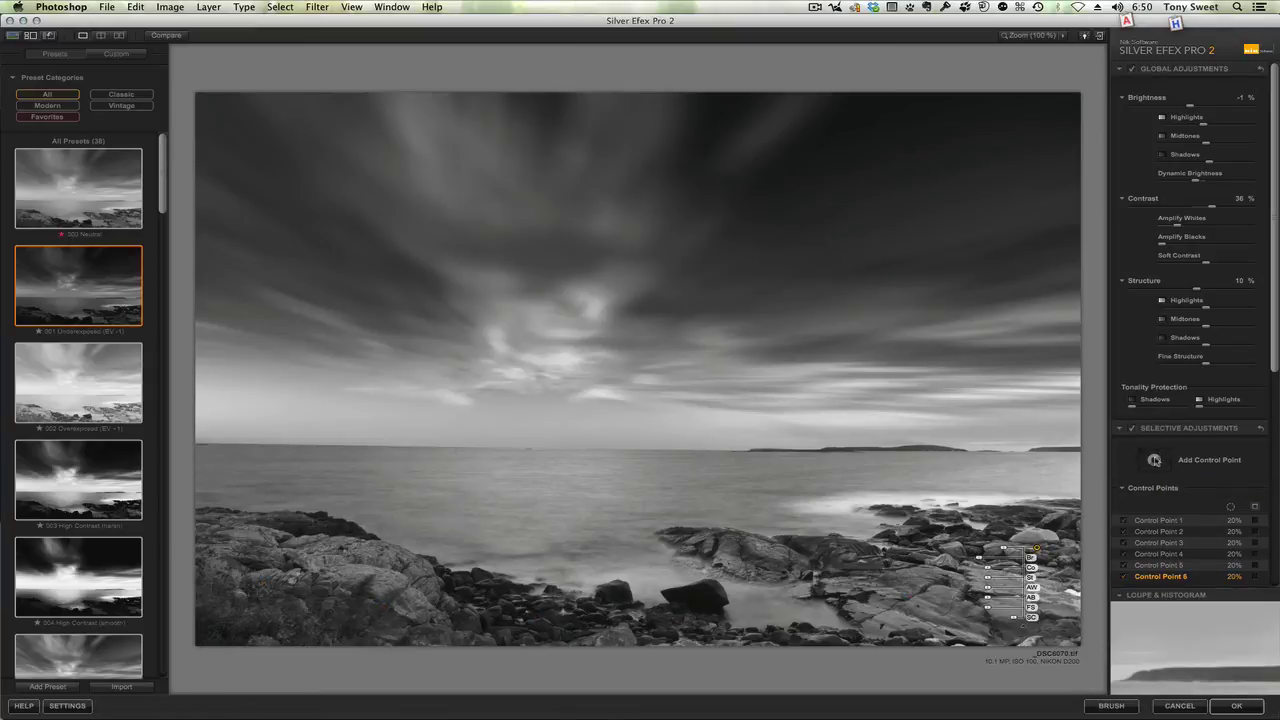
Add an enlarged control point in the central sea and copy it twice to the right.
left_click(1195, 648)
left_click(556, 493)
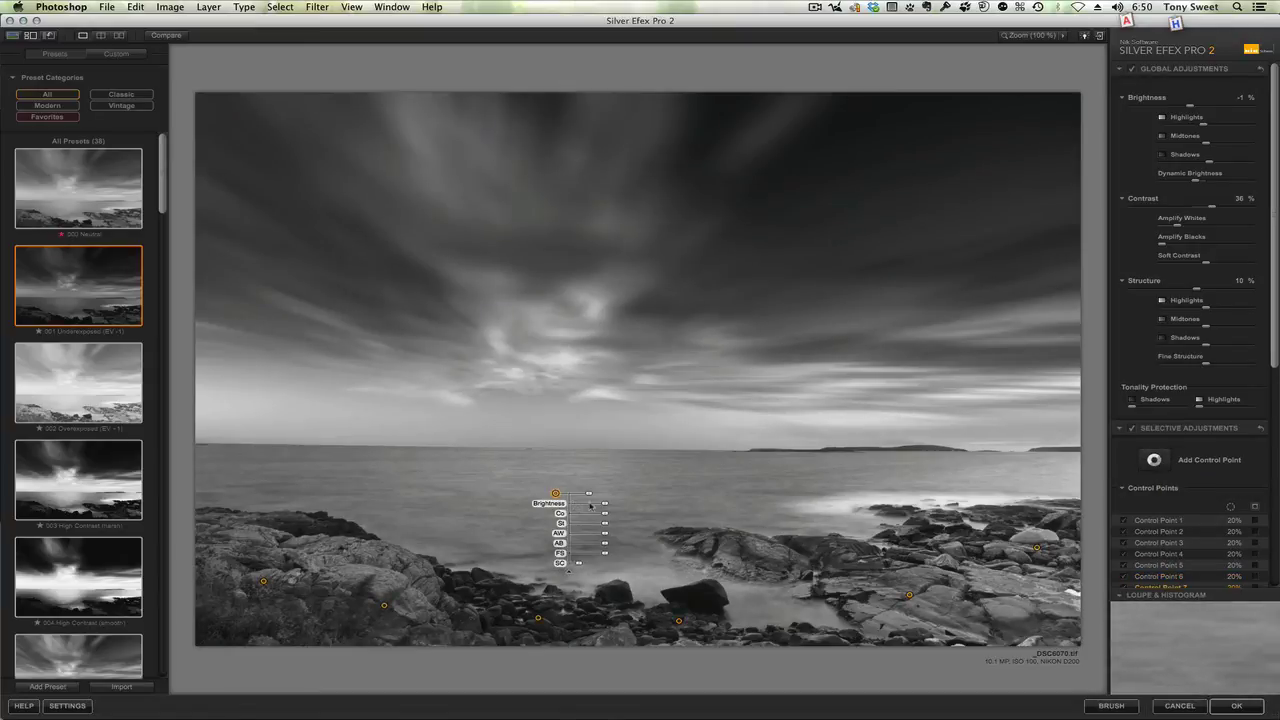
left_click_drag(588, 497, 360, 472)
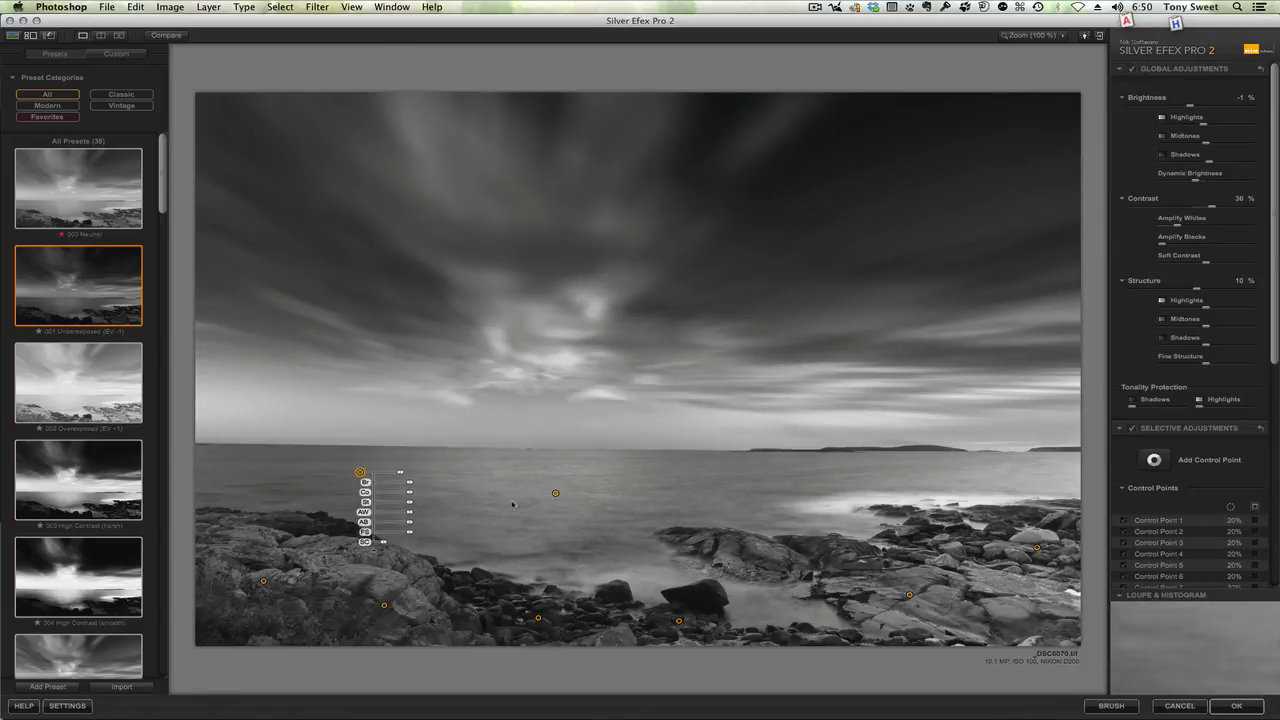
left_click_drag(556, 493, 733, 486)
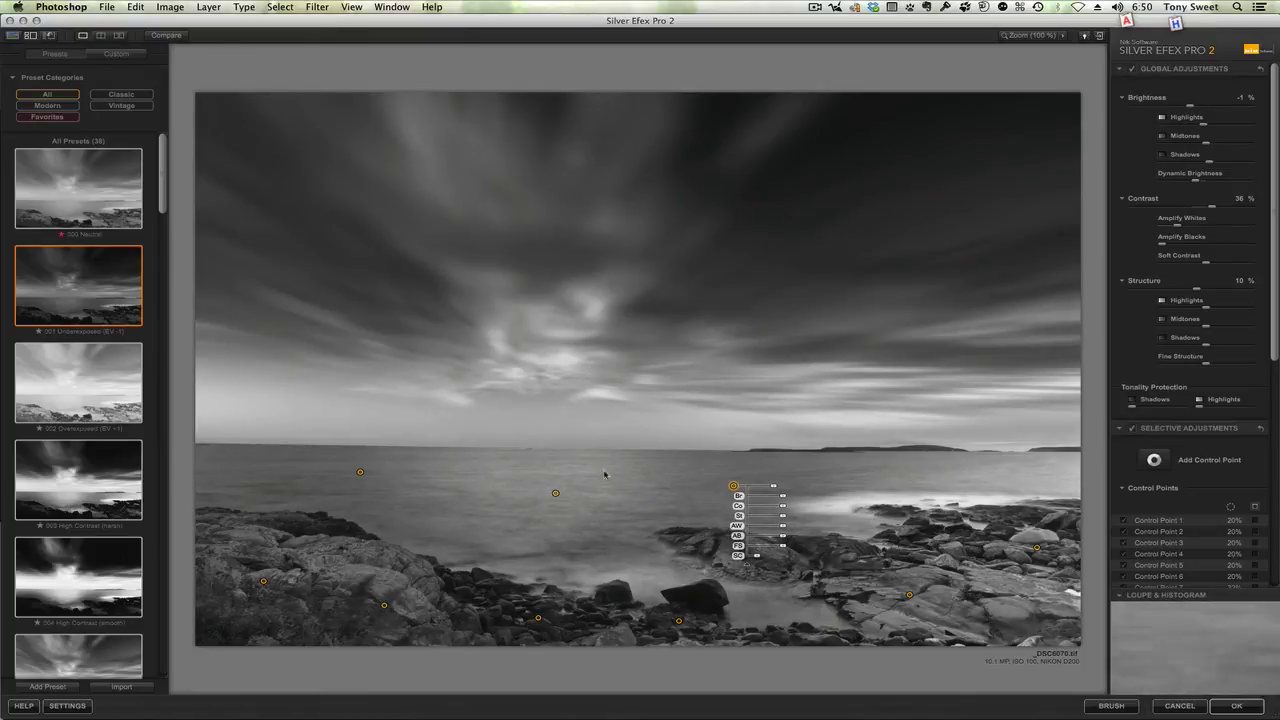
left_click_drag(734, 487, 1006, 476)
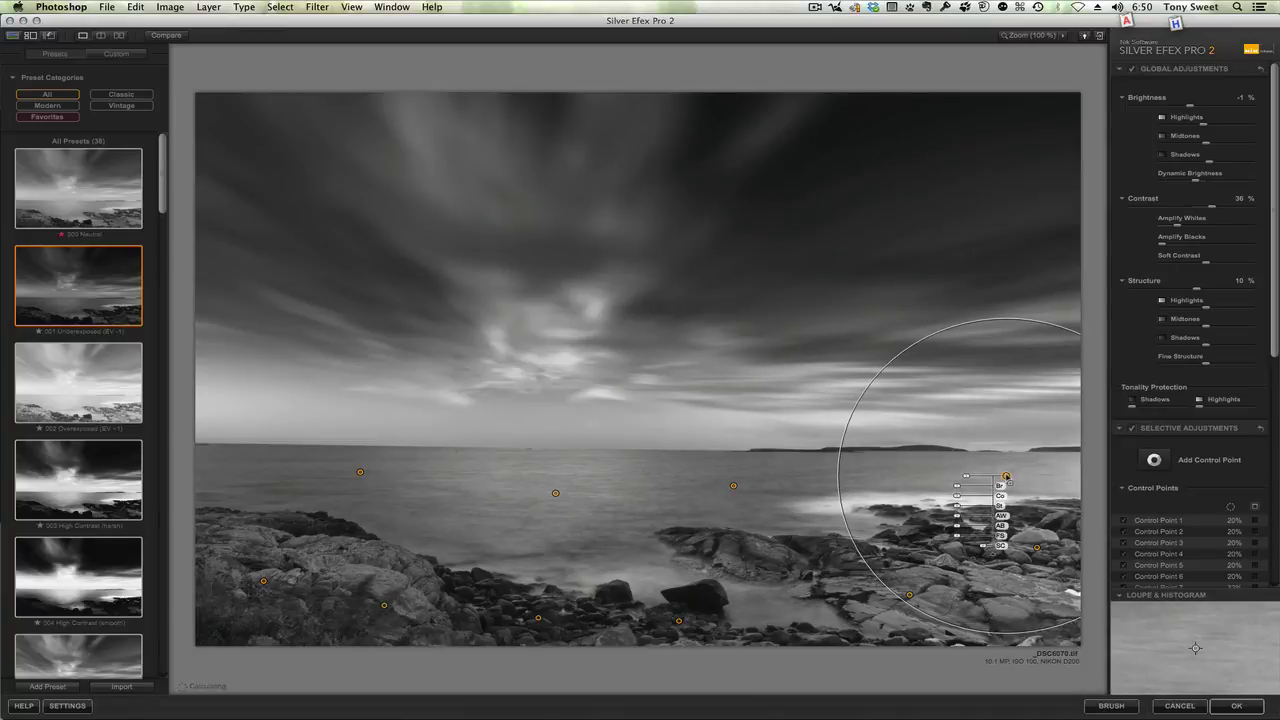
Shrink the central sea control point's area and deselect it.
left_click(556, 494)
mouse_move(596, 498)
left_mouse_down()
mouse_move(585, 497)
mouse_move(613, 507)
left_mouse_up()
left_click(577, 537)
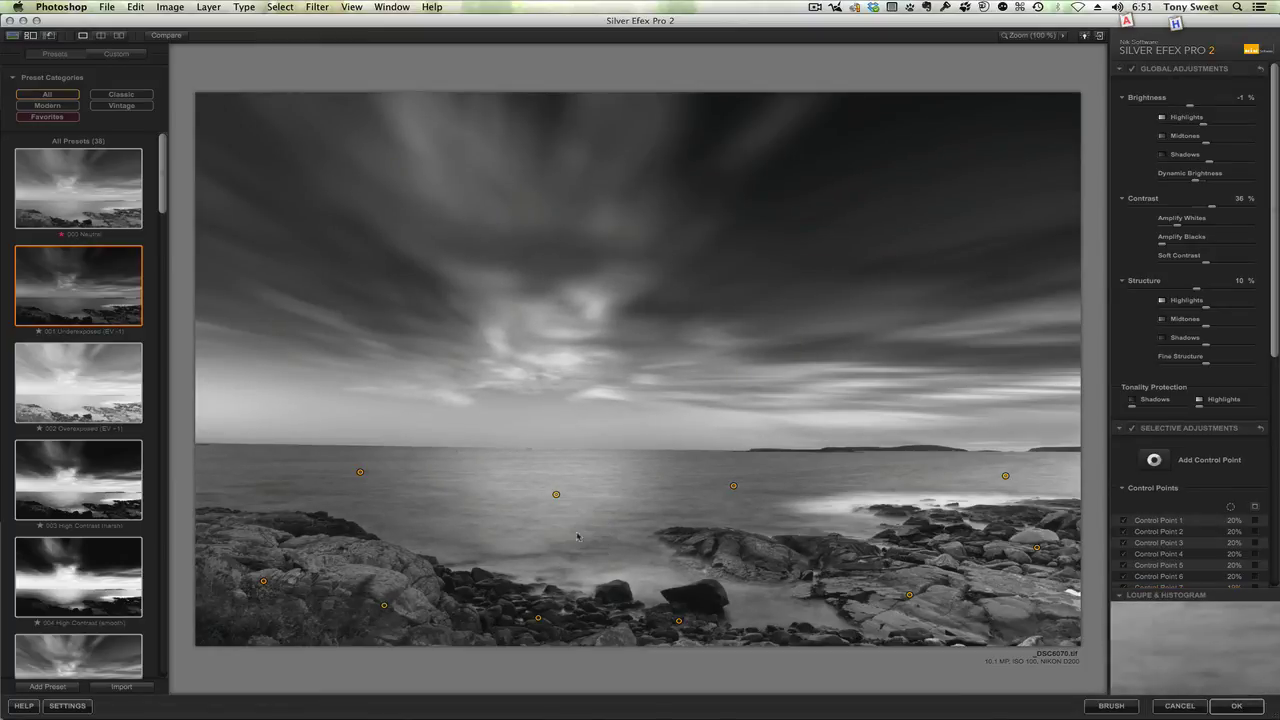
Return the conversion to Photoshop, compare the Silver Efex Pro 2 layer with colour, and show History.
left_click(1238, 706)
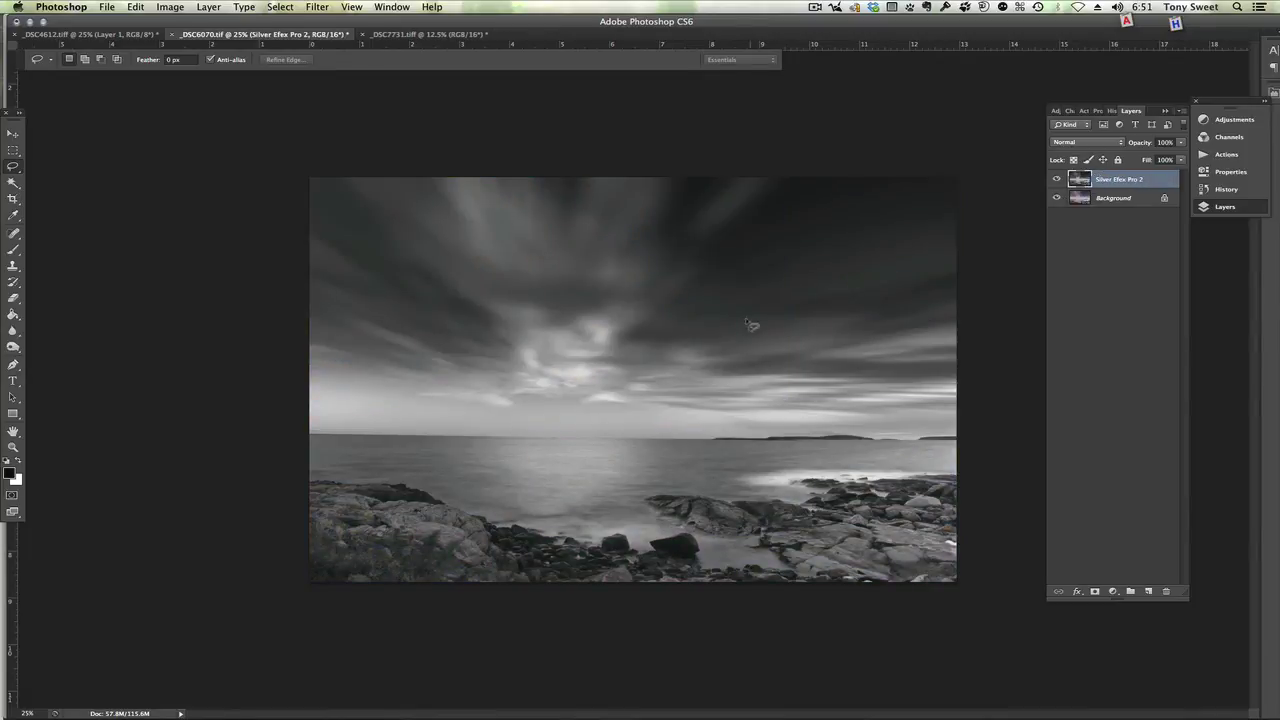
left_click(1057, 179)
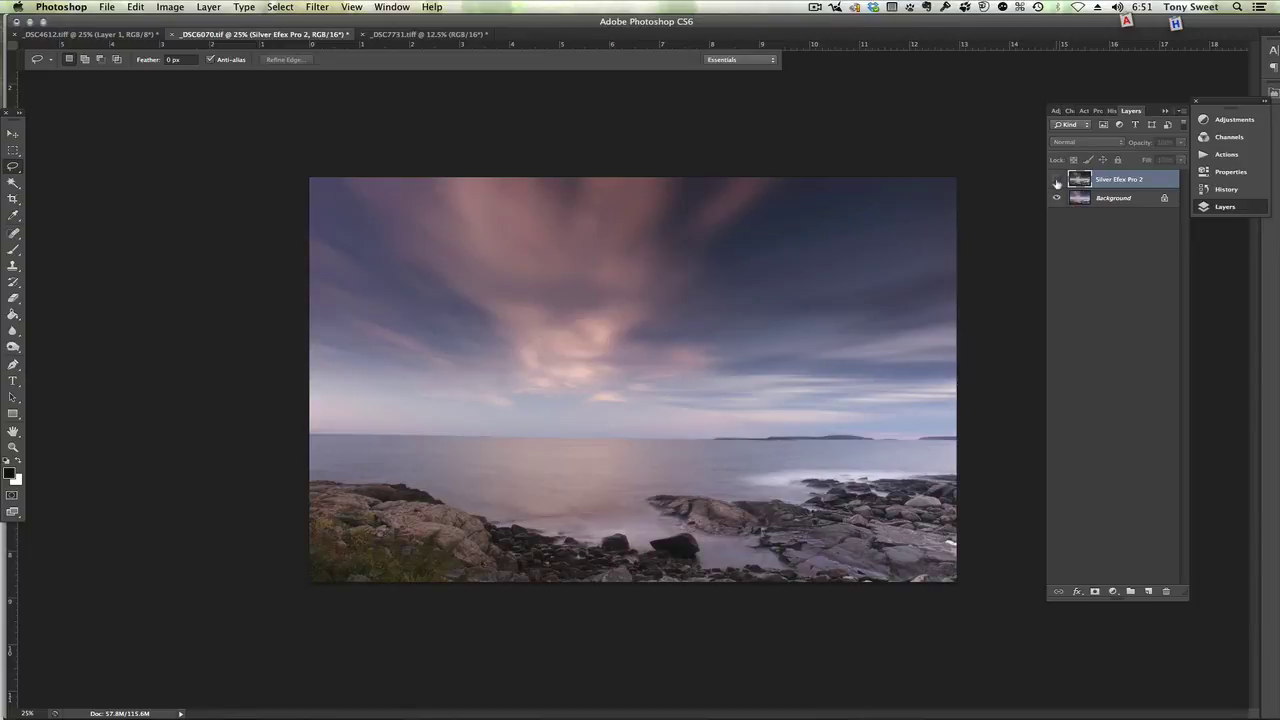
left_click(1057, 179)
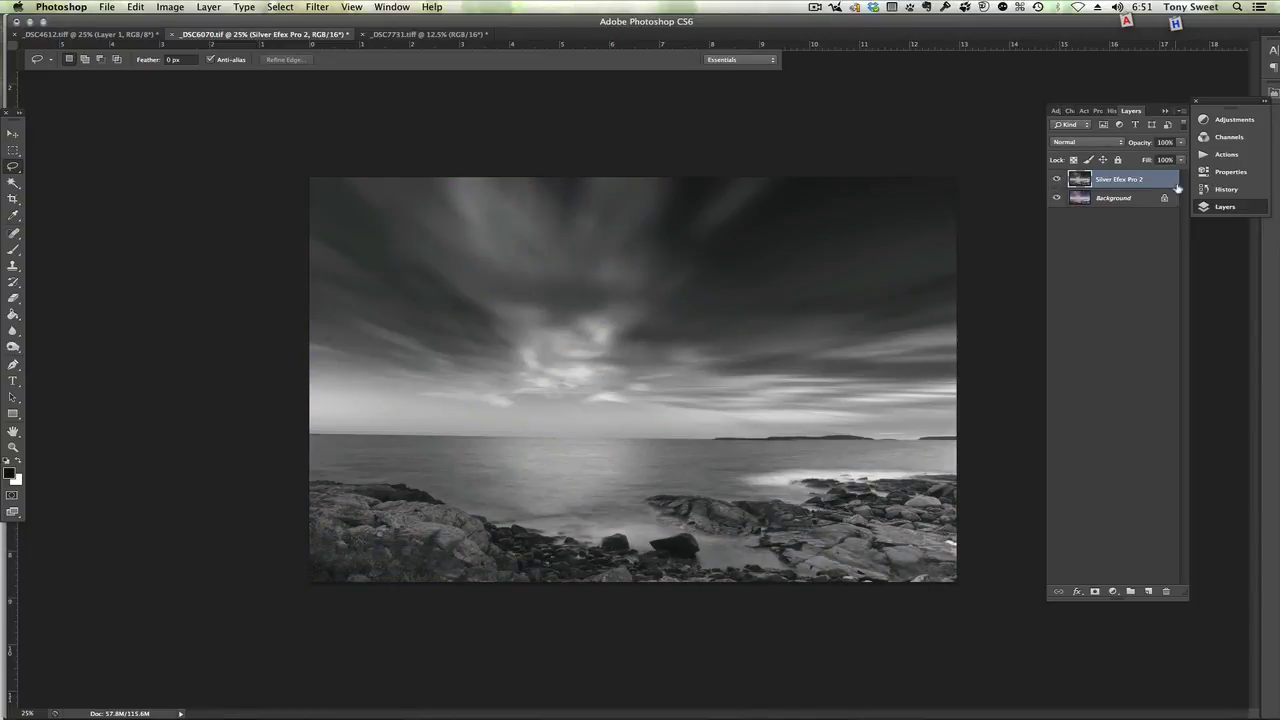
left_click(1261, 190)
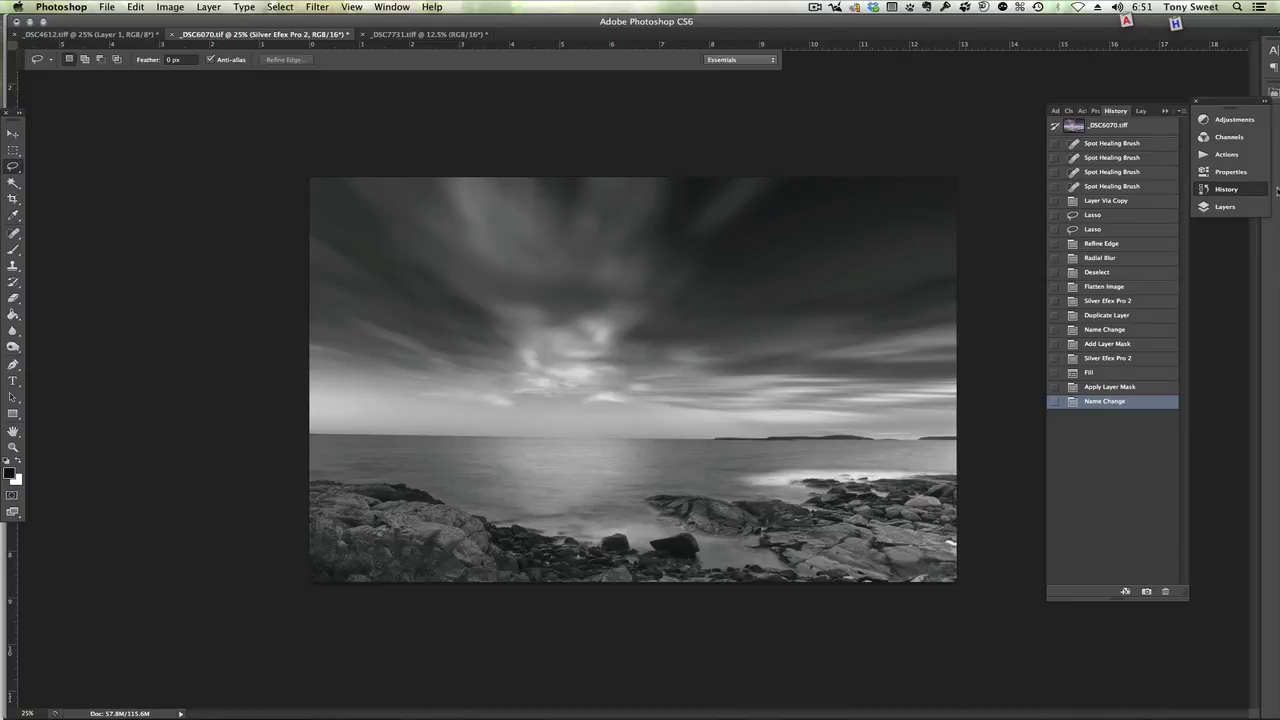
Preview the original photo from the History snapshot, then return to the latest black-and-white state.
left_click(1110, 126)
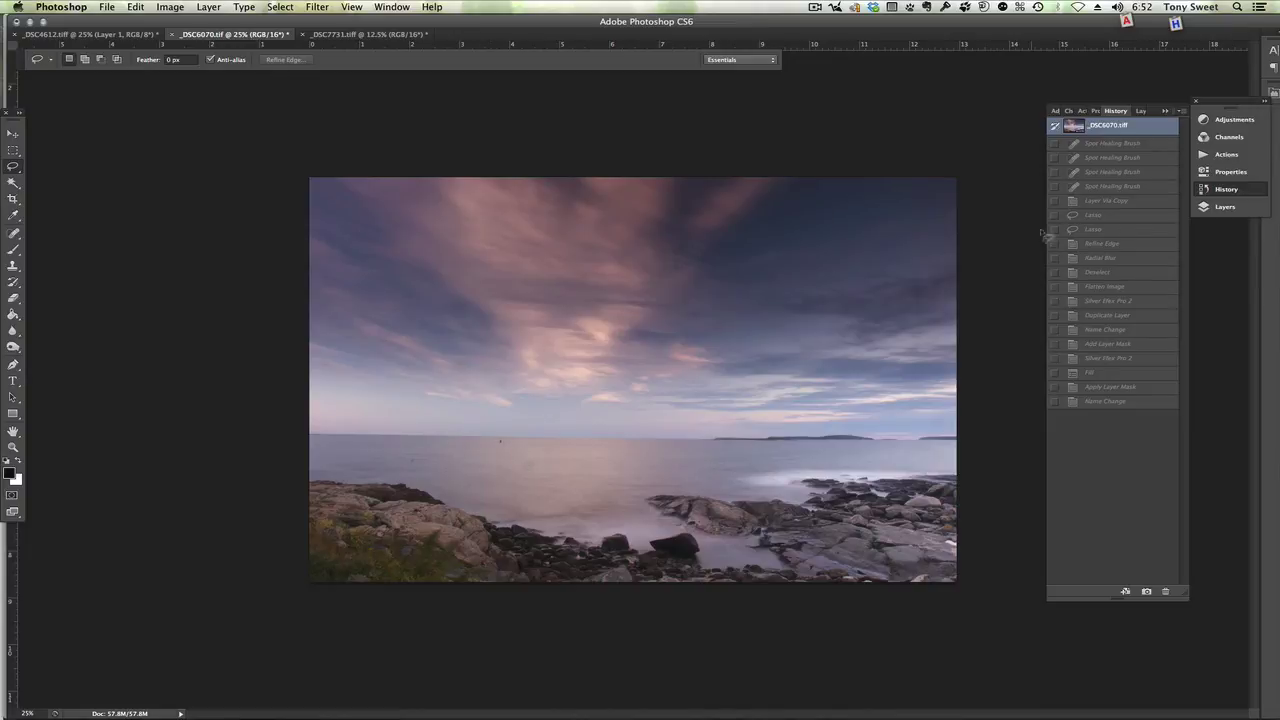
left_click(1112, 401)
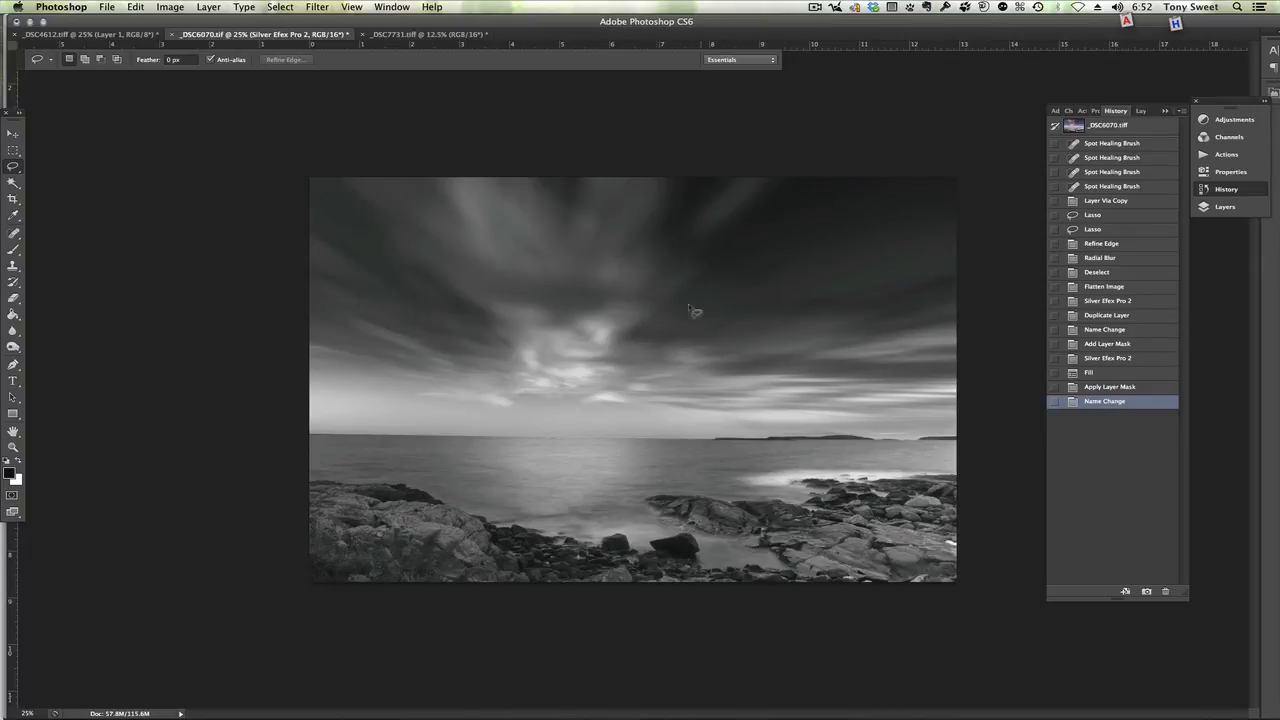
left_click(1236, 207)
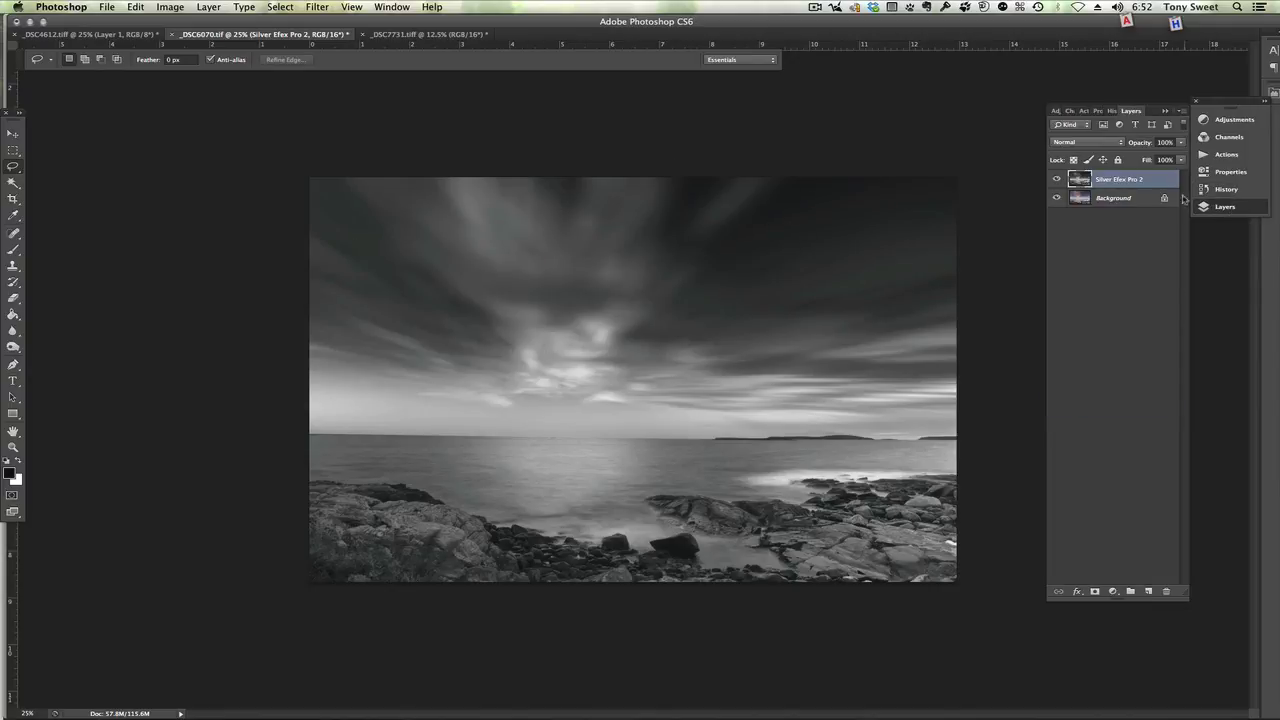
left_click(1057, 181)
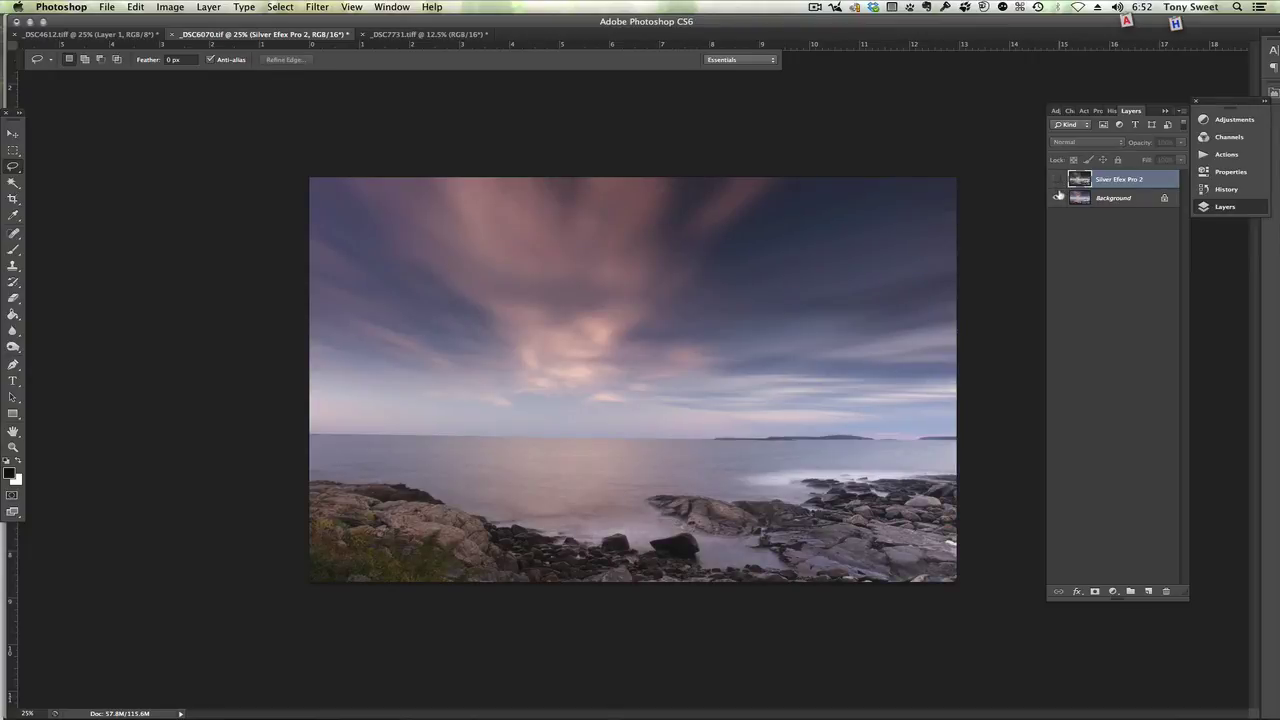
left_click(1057, 180)
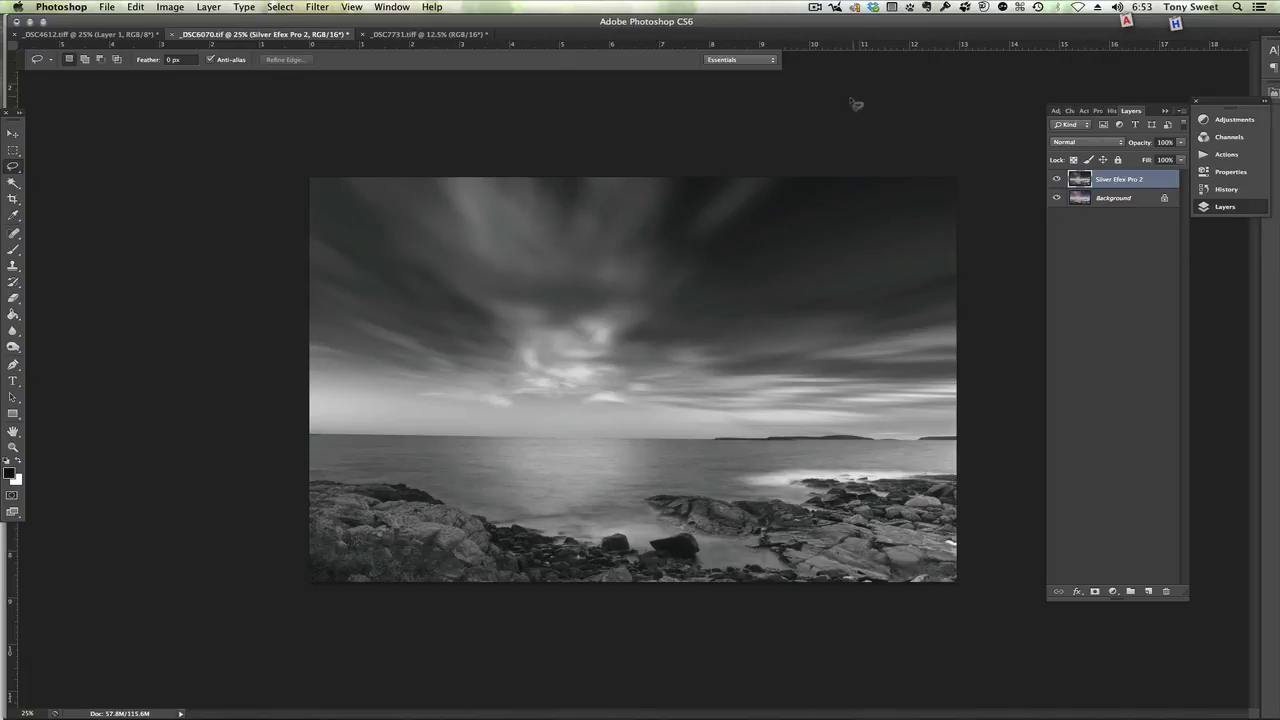
left_click(815, 8)
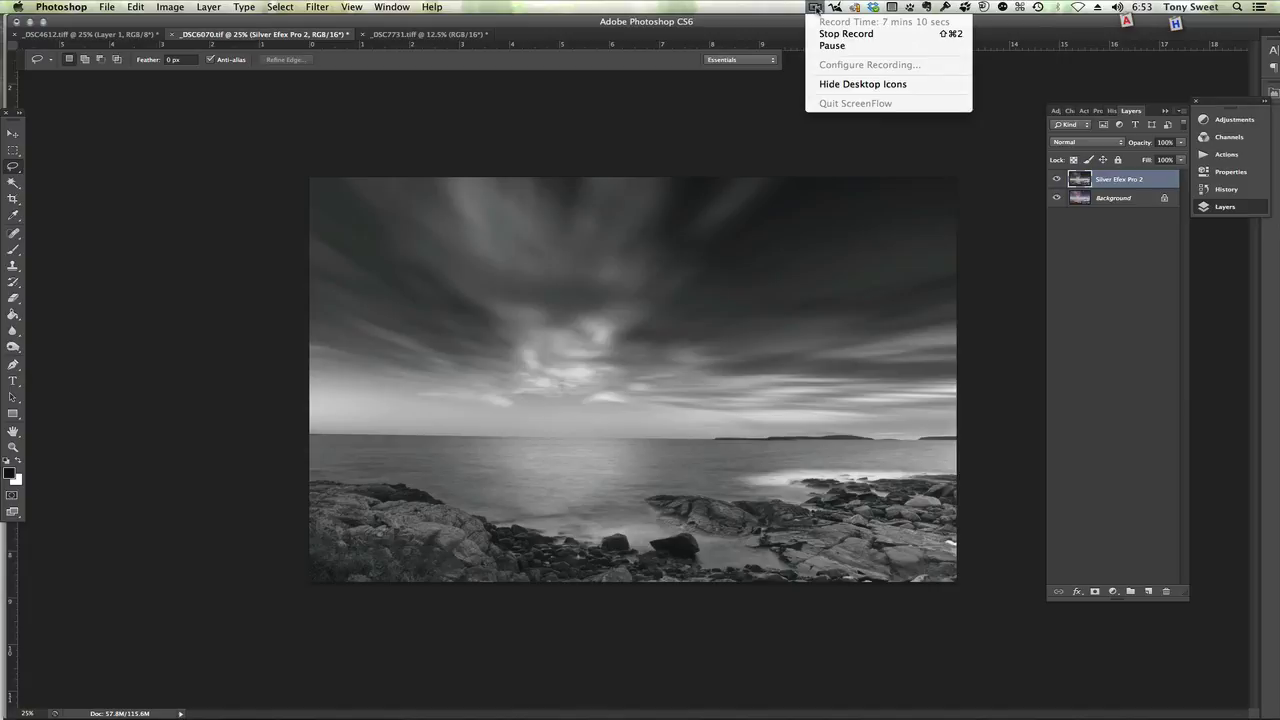